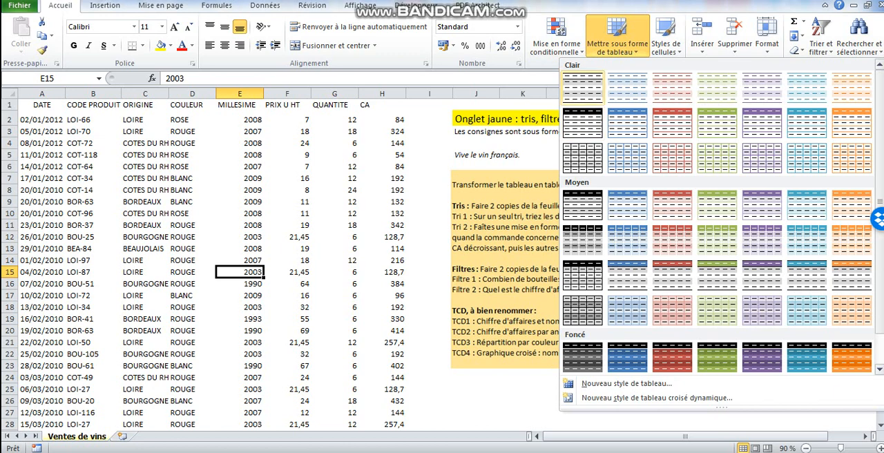
Format the wine sales data in A1:H255 as a table with headers in a light style and name it Tableau_vins.
left_click(582, 88)
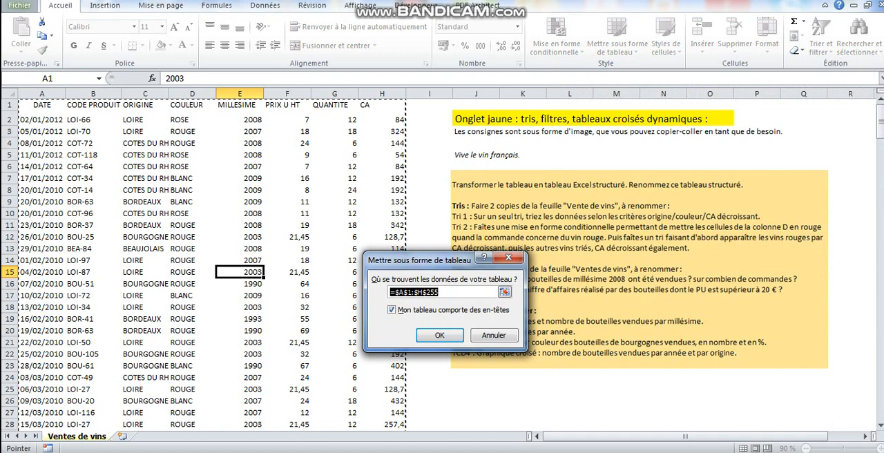
left_click(439, 334)
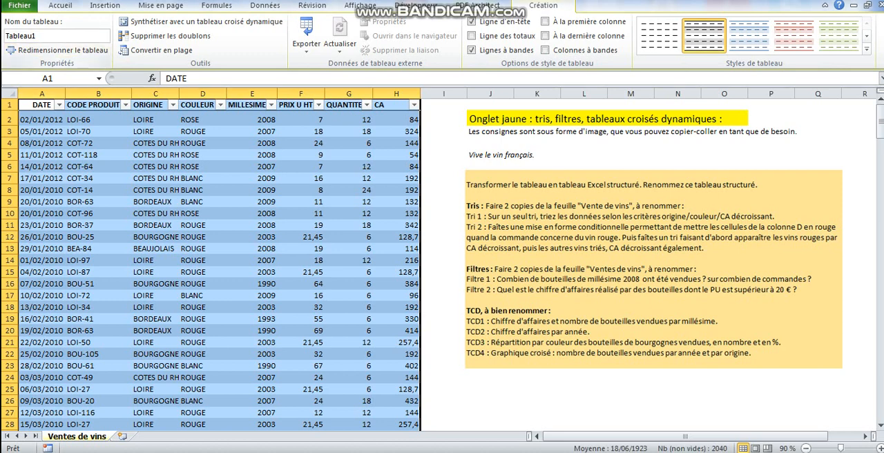
left_click(49, 36)
left_click(48, 36)
type("_vins")
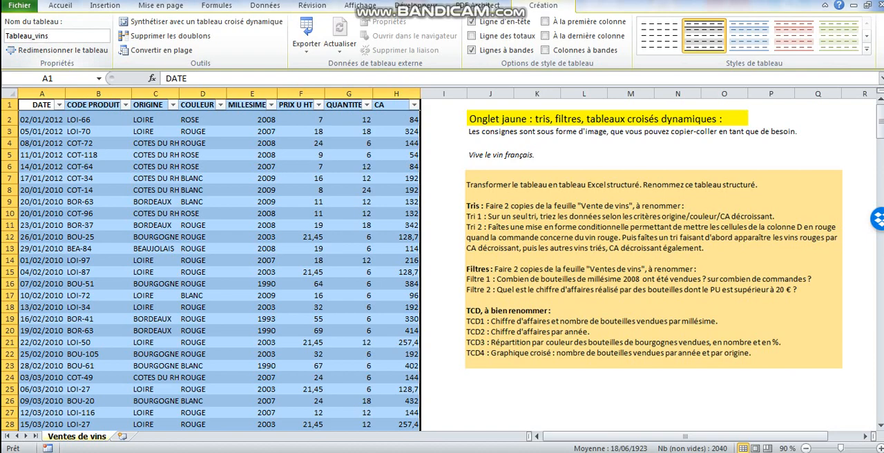
left_click(155, 201)
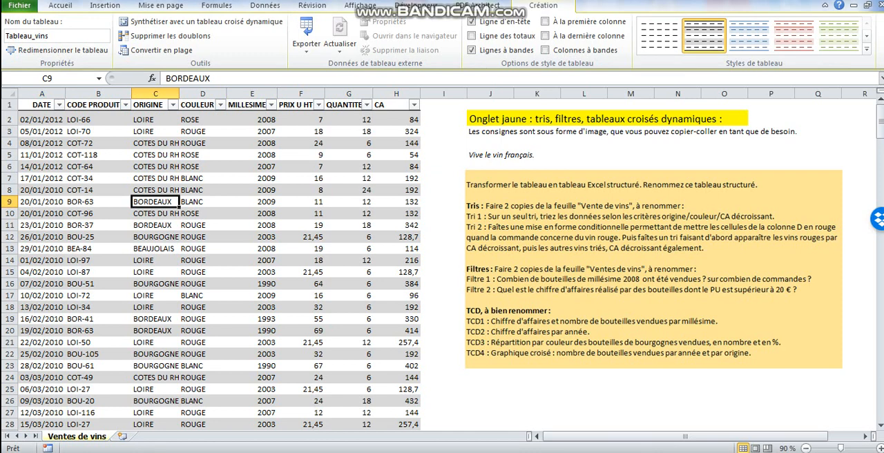
Create a copy of the Ventes de vins sheet at the end of the workbook.
right_click(87, 436)
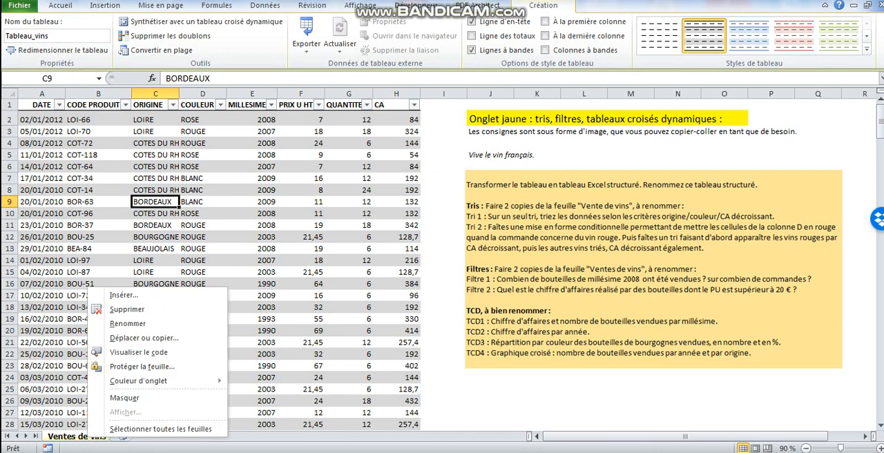
left_click(144, 338)
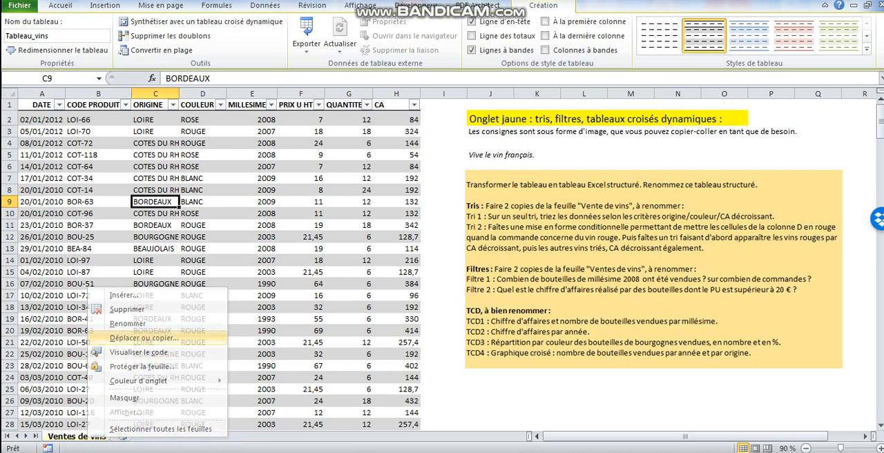
left_click(72, 389)
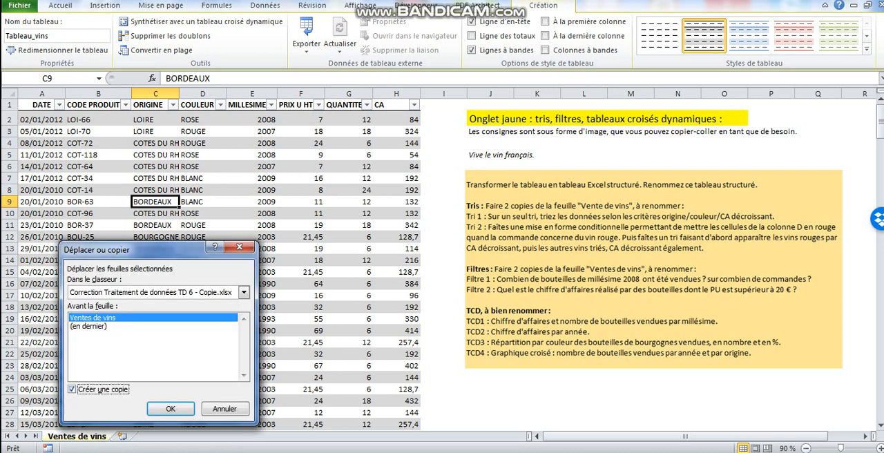
left_click(89, 326)
left_click(170, 408)
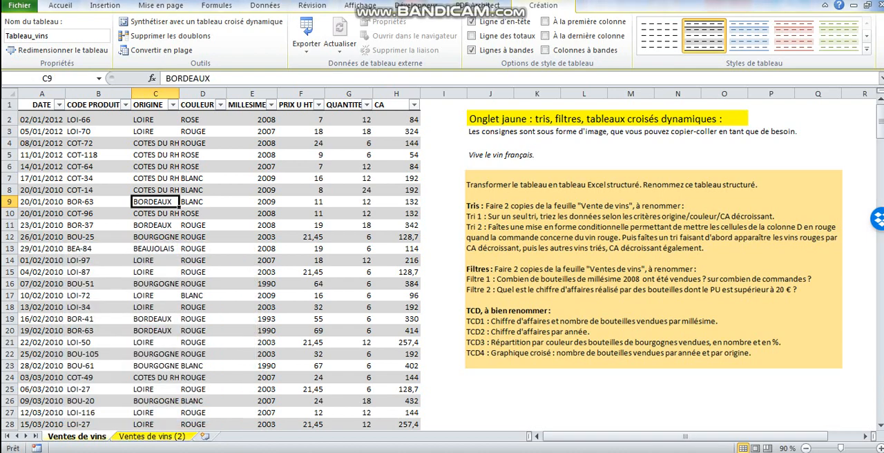
Rename the copied sheet Ventes de vins (2) as Tri 1.
double_click(152, 436)
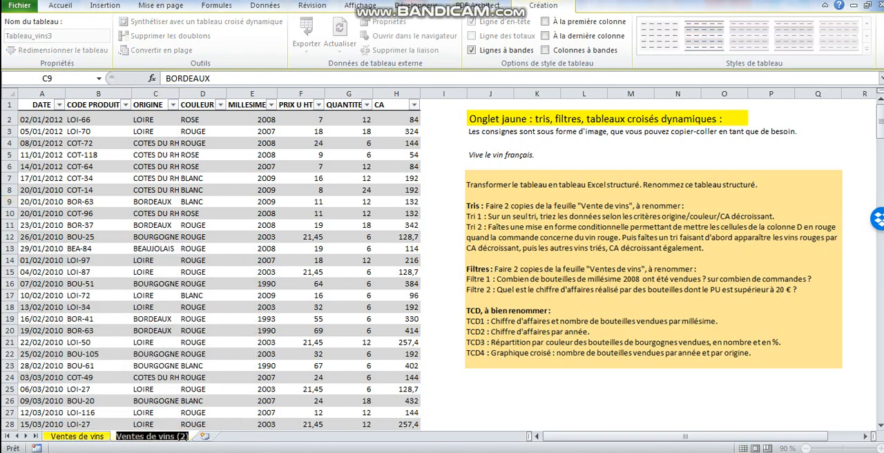
type("Tri 1")
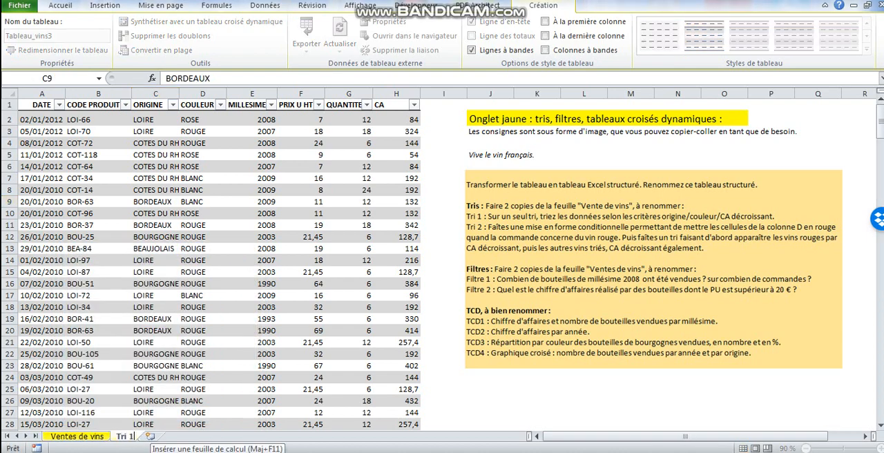
left_click(156, 413)
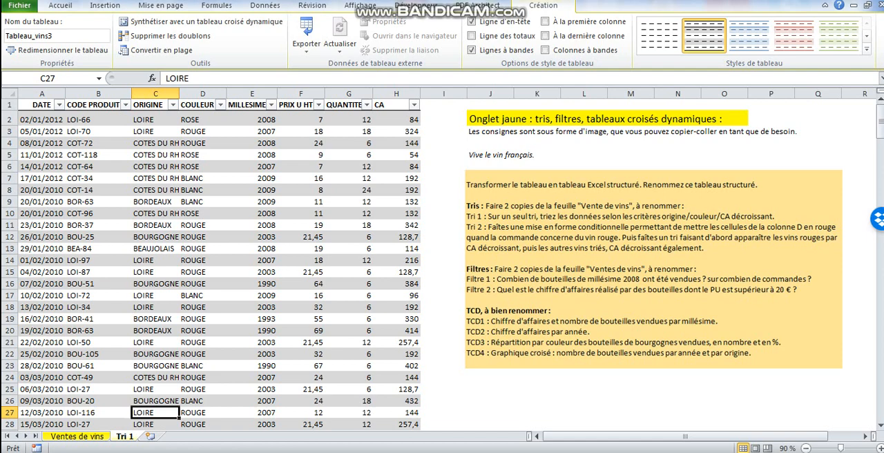
Create a copy of the Tri 1 sheet at the end of the workbook, keeping the existing name definitions.
right_click(127, 437)
left_click(159, 338)
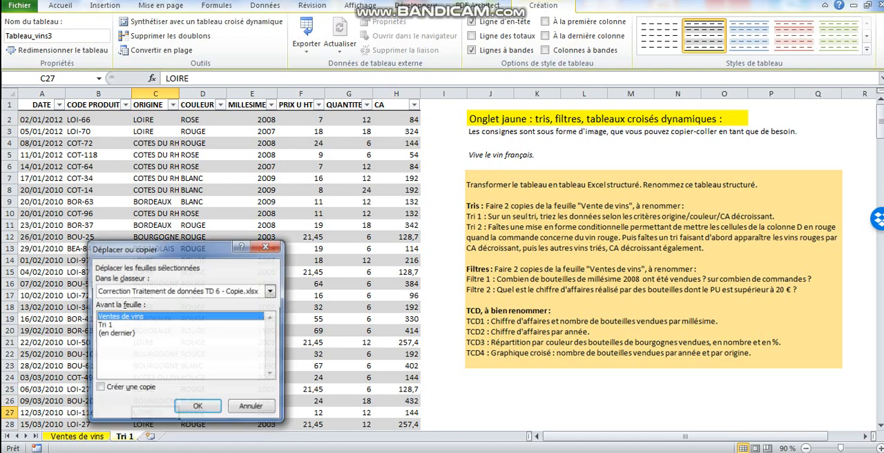
left_click(99, 388)
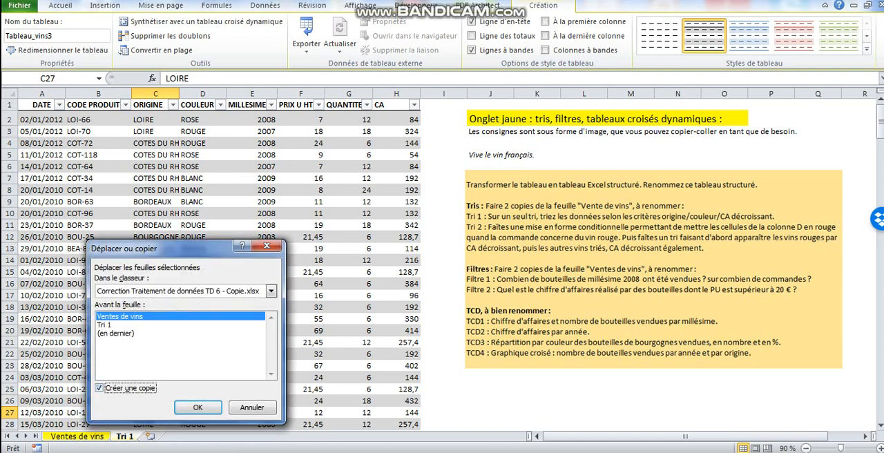
left_click(116, 333)
left_click(198, 407)
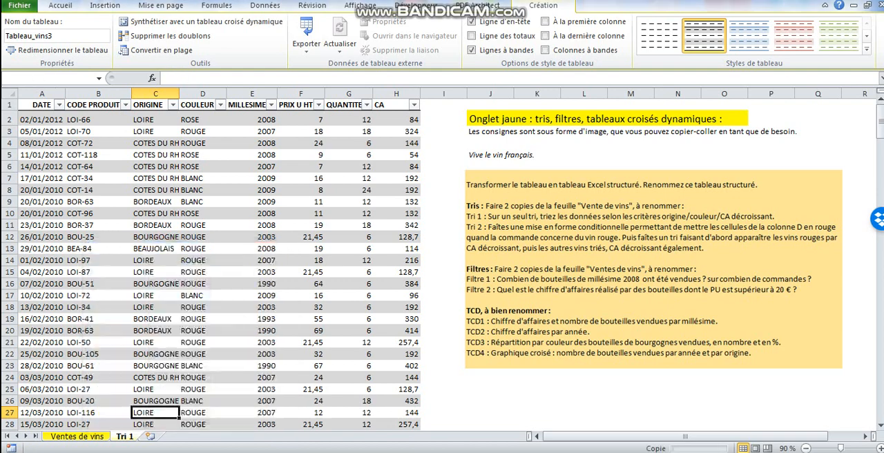
key("Return")
key("Return")
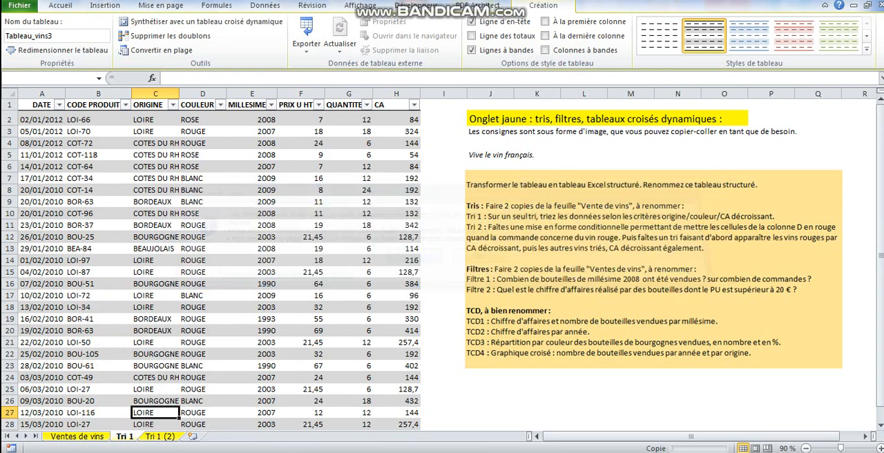
key("Return")
key("Return")
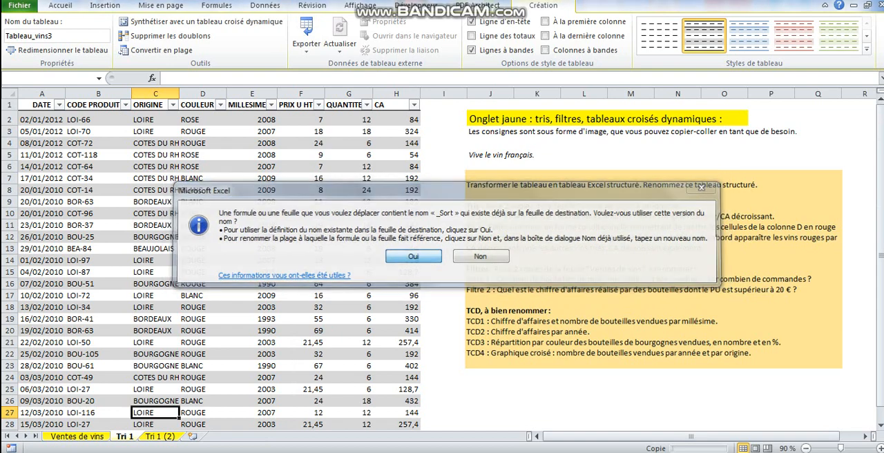
key("Return")
key("Return")
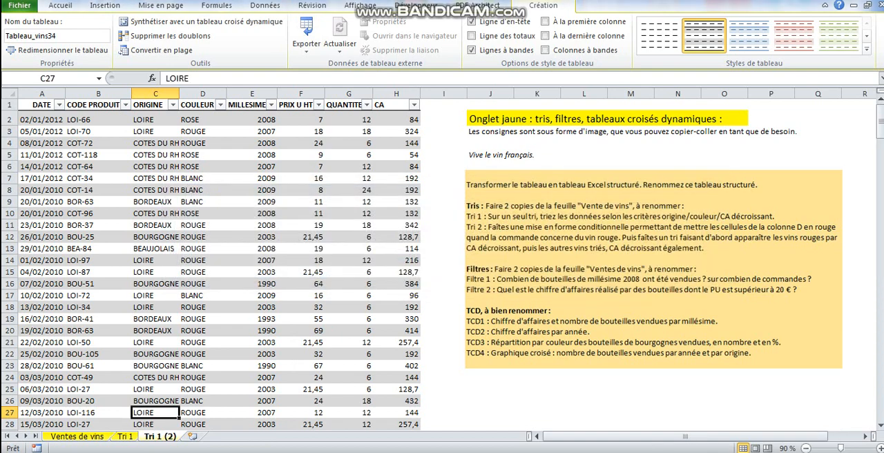
Rename the Tri 1 (2) sheet as Tri 2.
double_click(160, 436)
left_click_drag(177, 437, 157, 436)
type("2")
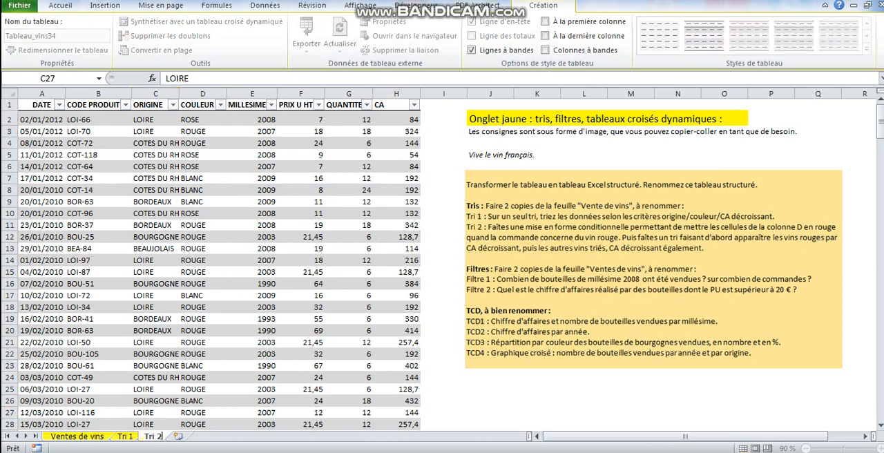
Set up a multi-level sort of the Tri 1 table by ORIGINE, with COULEUR as the second level.
left_click(125, 436)
left_click(202, 236)
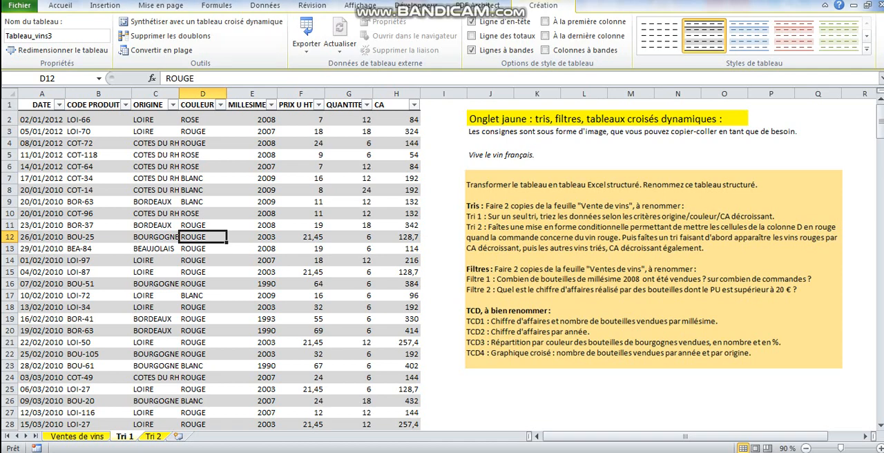
left_click(265, 5)
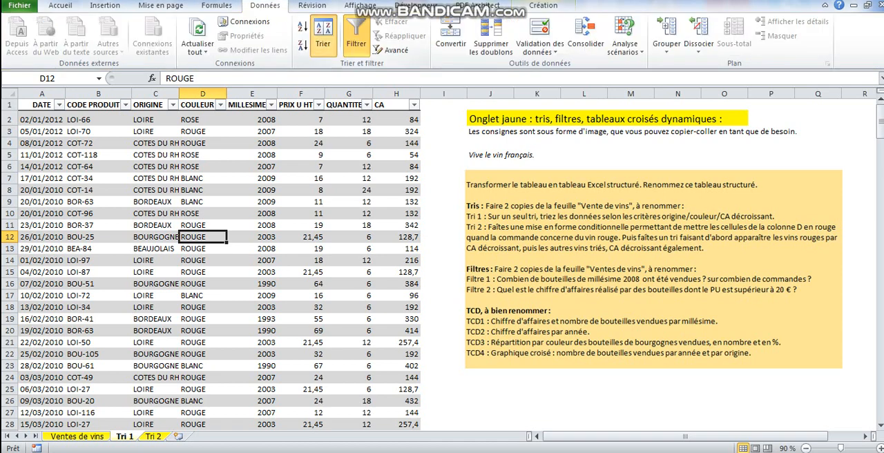
left_click(323, 38)
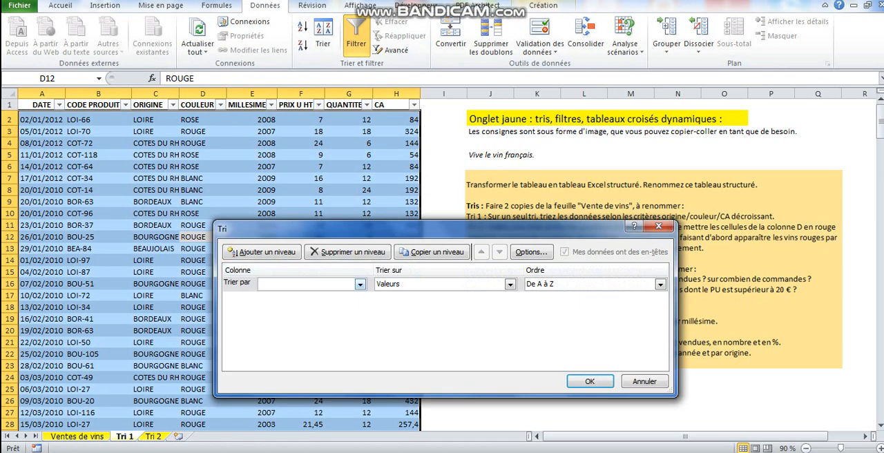
left_click(359, 283)
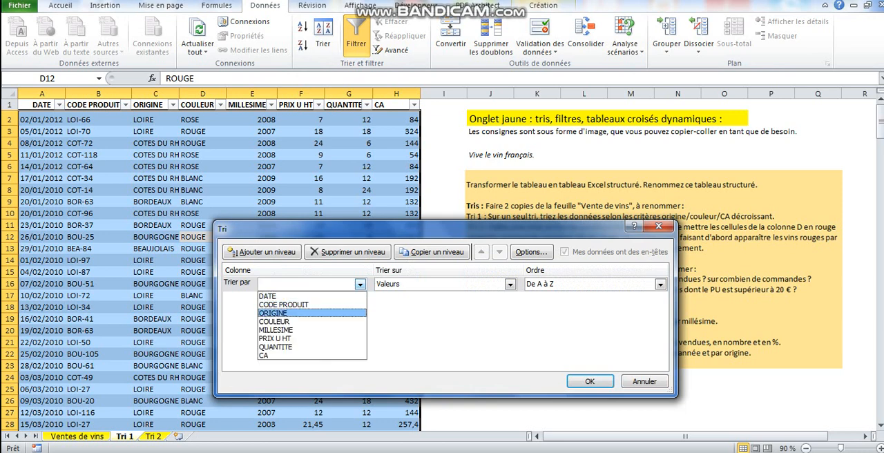
left_click(274, 314)
left_click(261, 251)
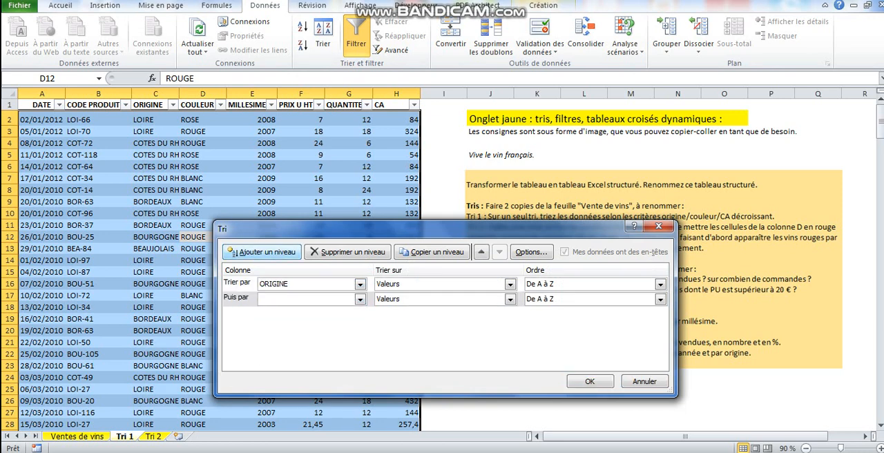
left_click(359, 298)
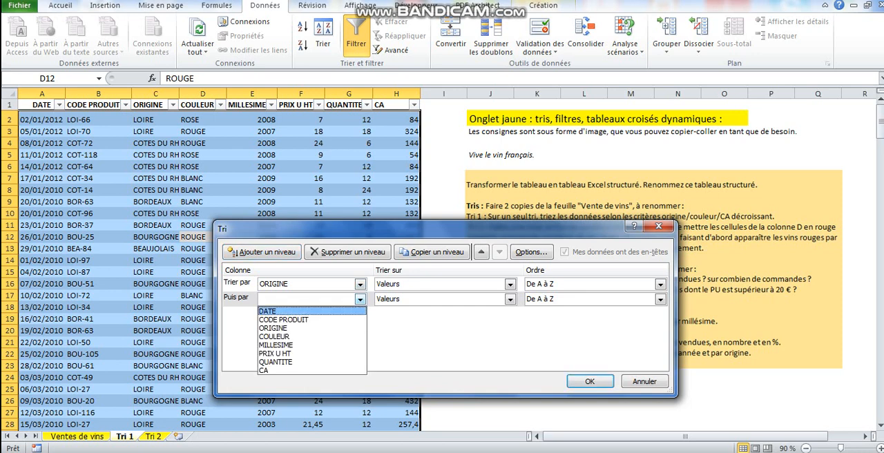
left_click(276, 335)
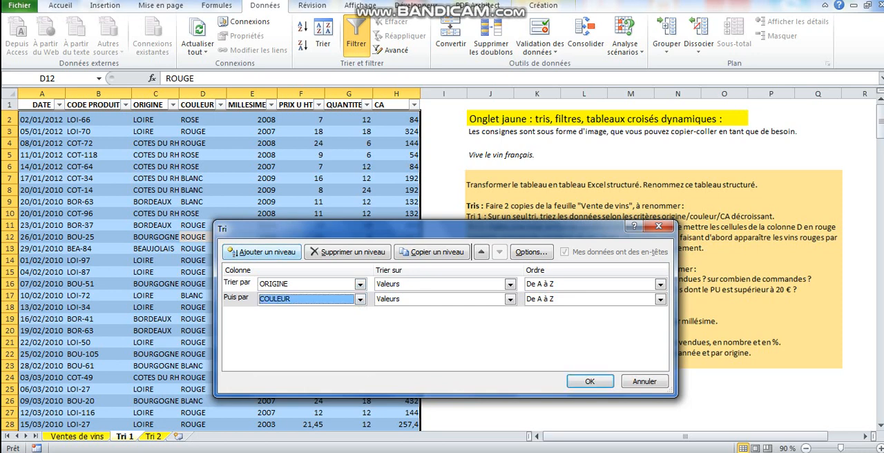
Add CA as the third sort level, ordered from largest to smallest, and apply the sort.
left_click(261, 251)
left_click(359, 313)
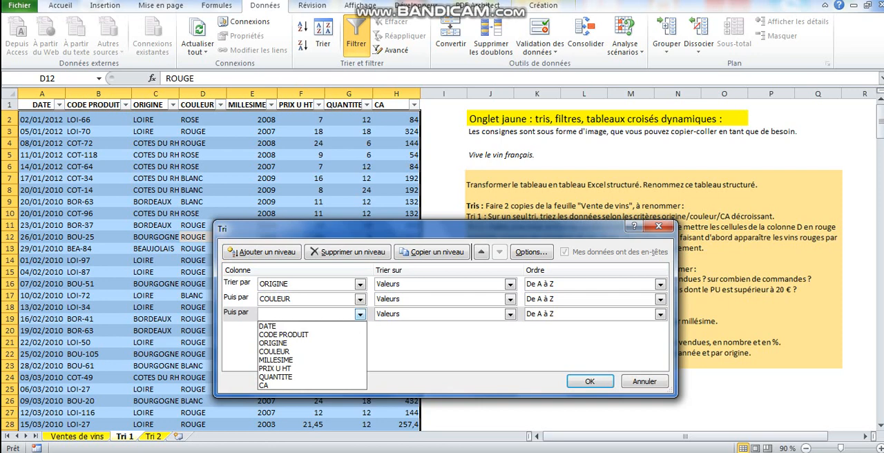
left_click(276, 385)
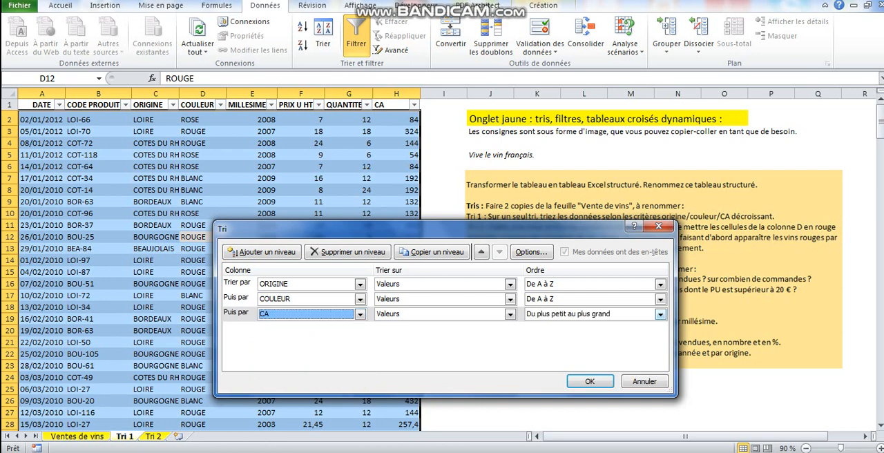
left_click(660, 314)
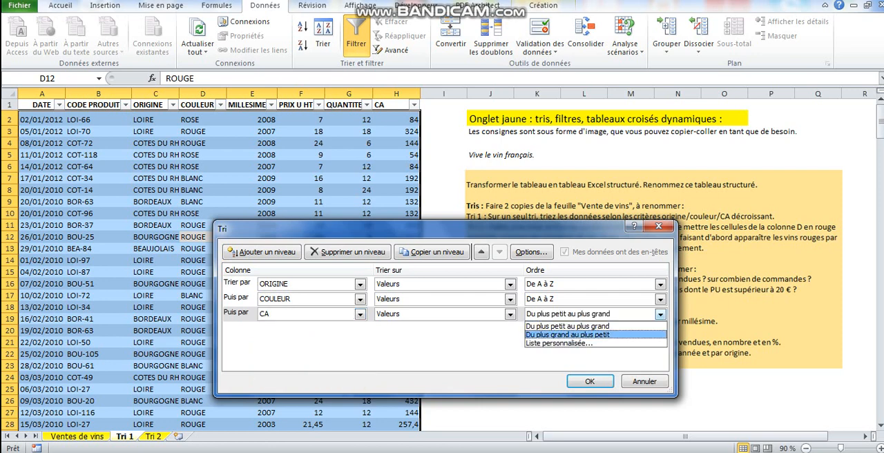
left_click(567, 334)
left_click(590, 381)
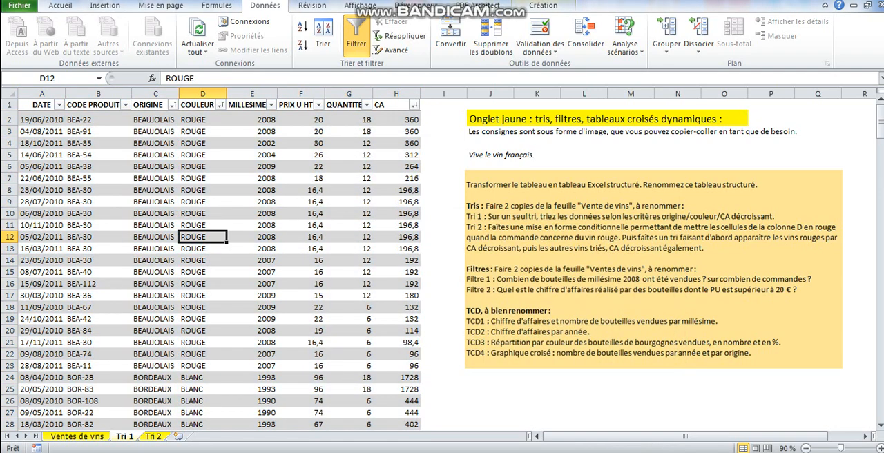
On the Tri 2 sheet, highlight COULEUR cells equal to "rouge" with light red fill and dark red text using conditional formatting.
left_click(153, 436)
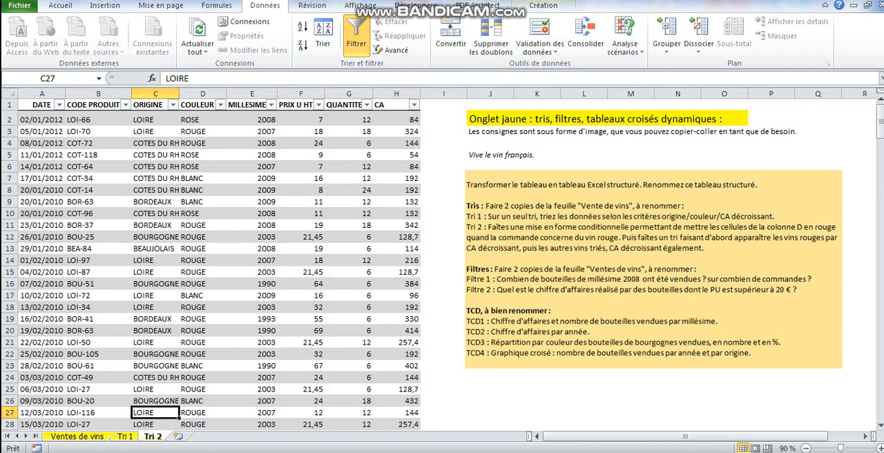
left_click(301, 308)
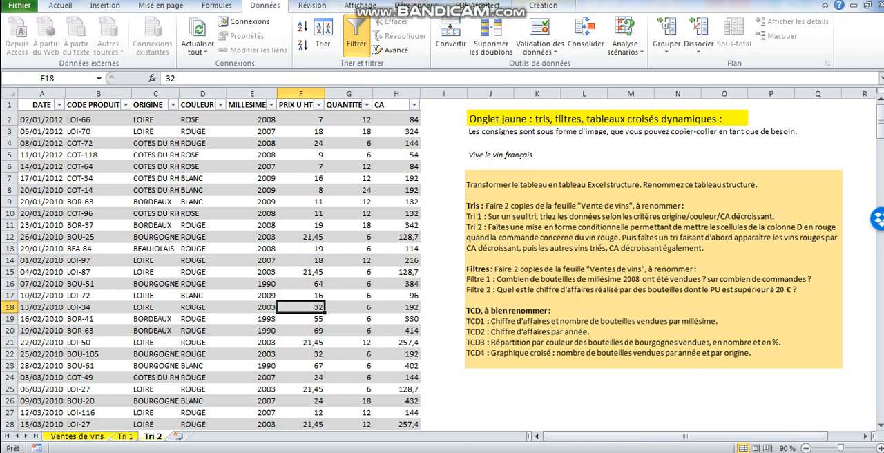
left_click(202, 132)
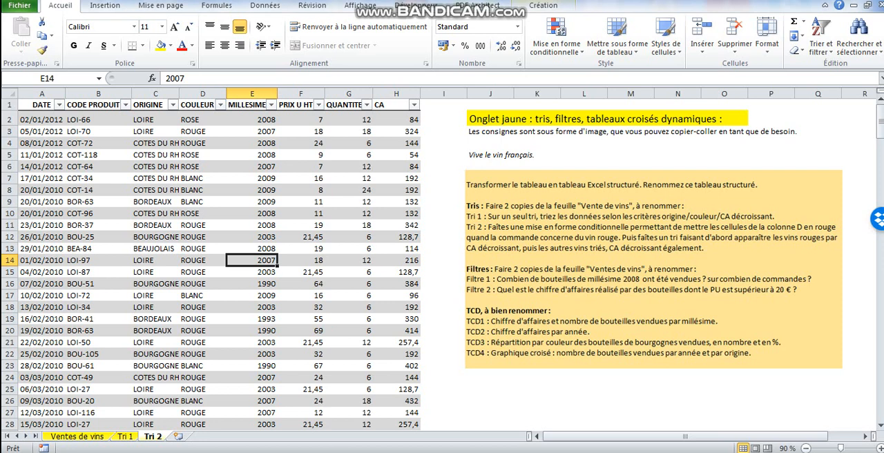
left_click(202, 101)
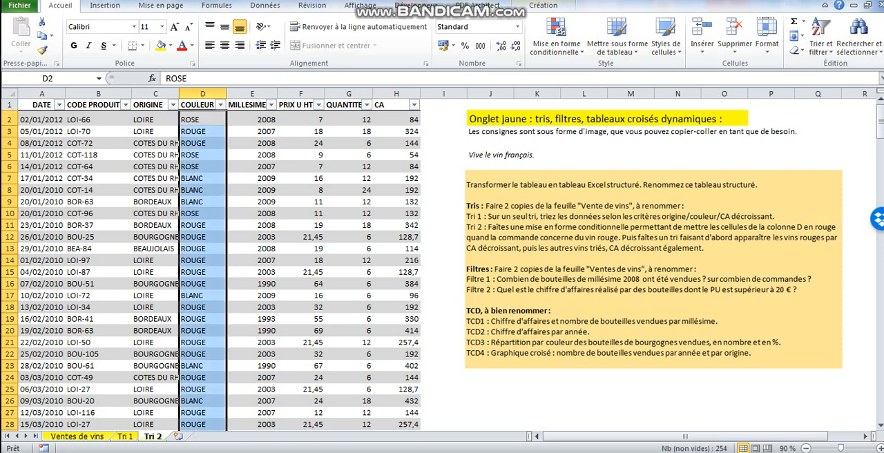
left_click(556, 38)
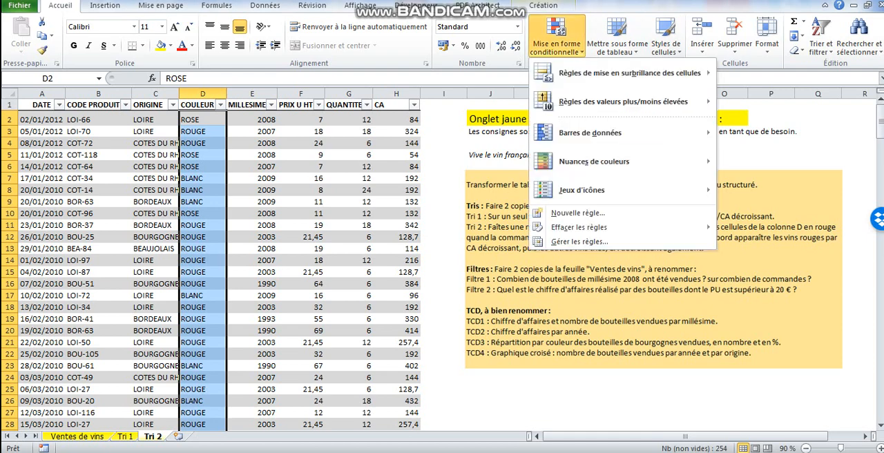
mouse_move(621, 73)
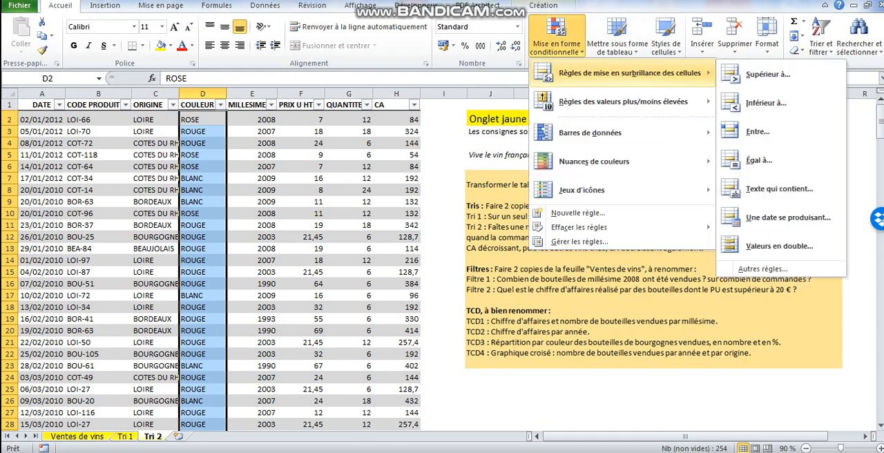
left_click(760, 160)
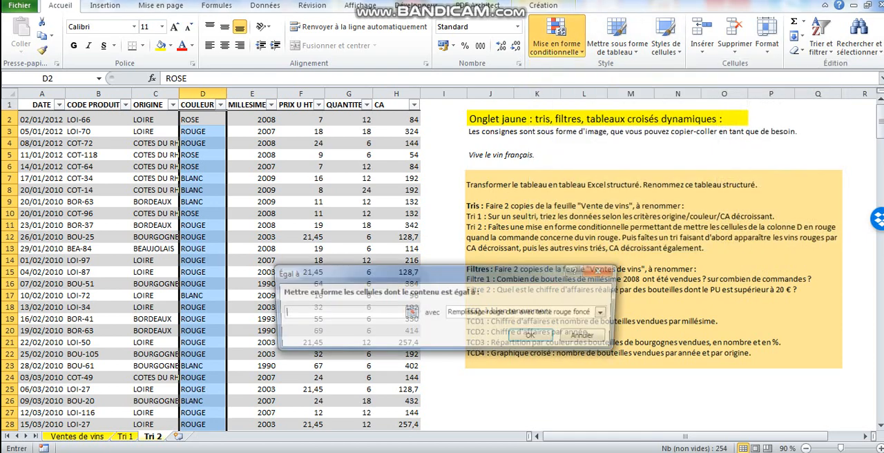
type("rouge")
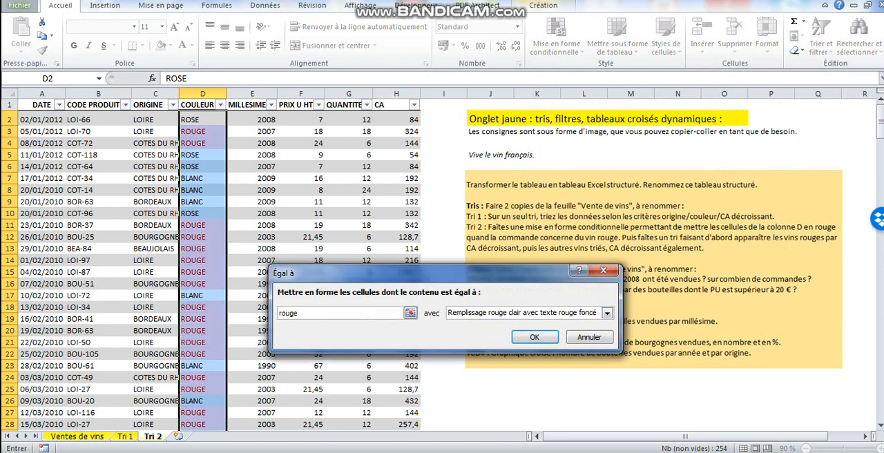
key("Return")
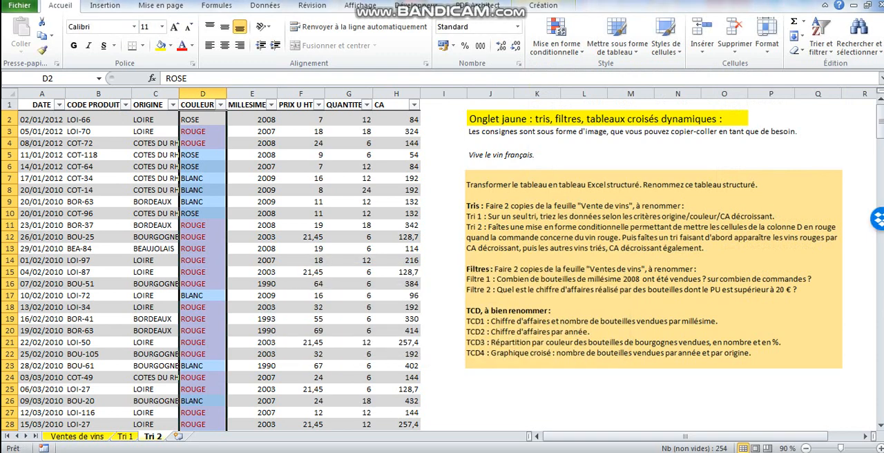
Set up a custom sort of the Tri 2 table by COULEUR on cell colour, with the light red cells on top.
left_click(301, 249)
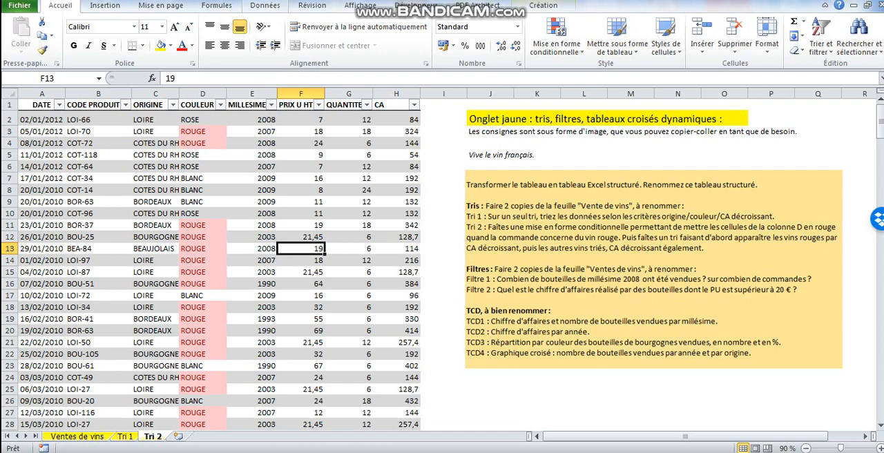
left_click(265, 5)
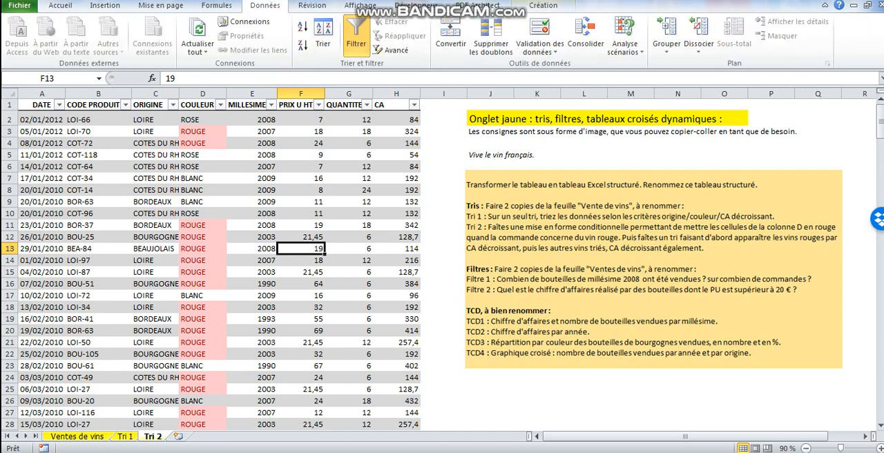
left_click(323, 34)
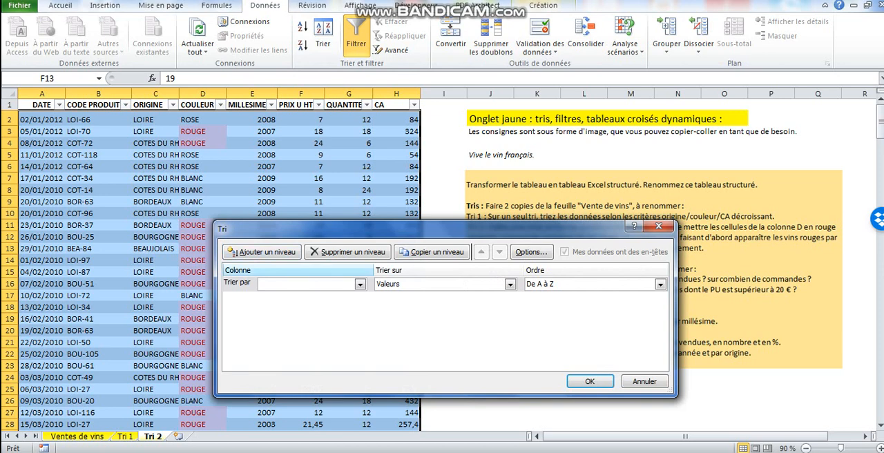
left_click(359, 284)
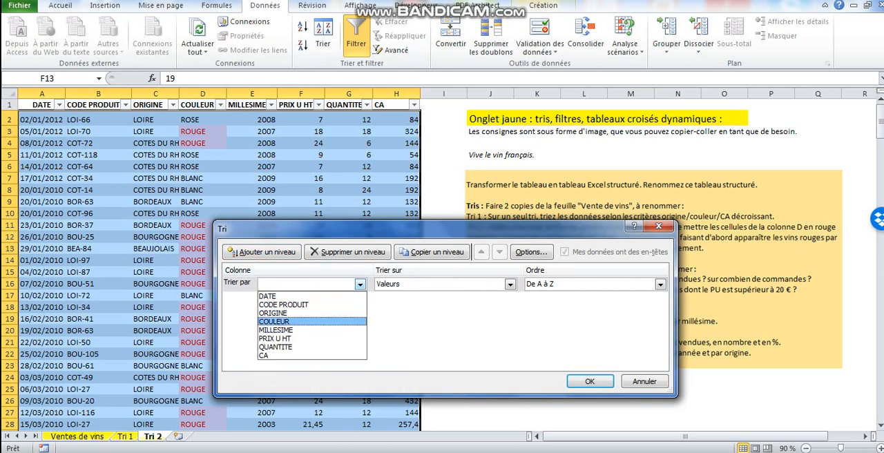
left_click(311, 321)
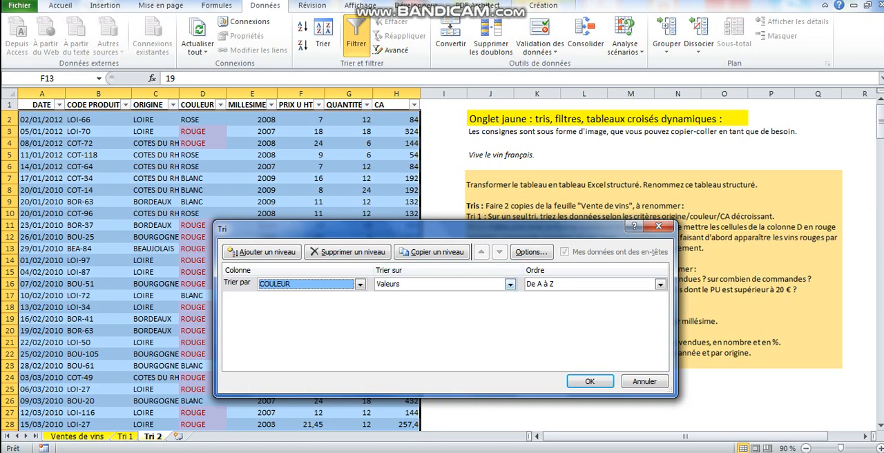
left_click(510, 284)
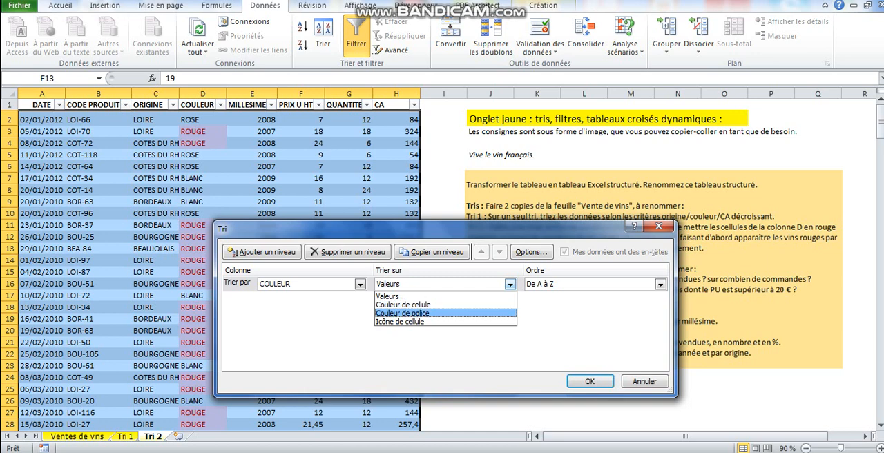
left_click(402, 303)
left_click(608, 285)
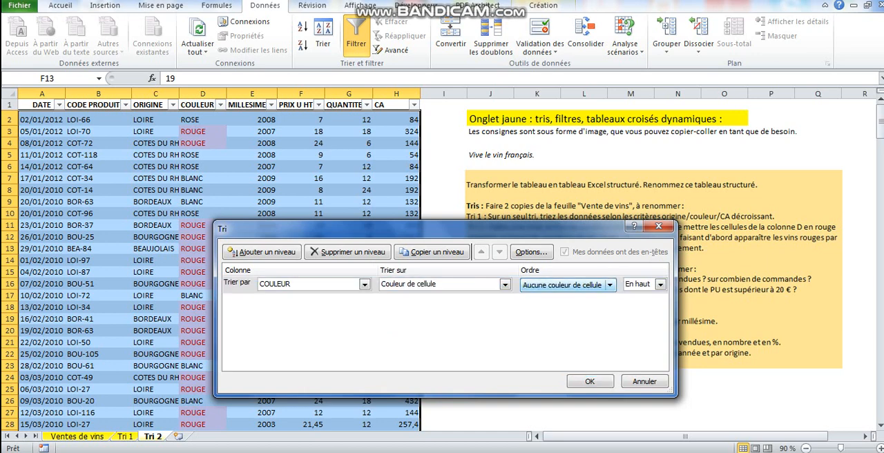
left_click(609, 285)
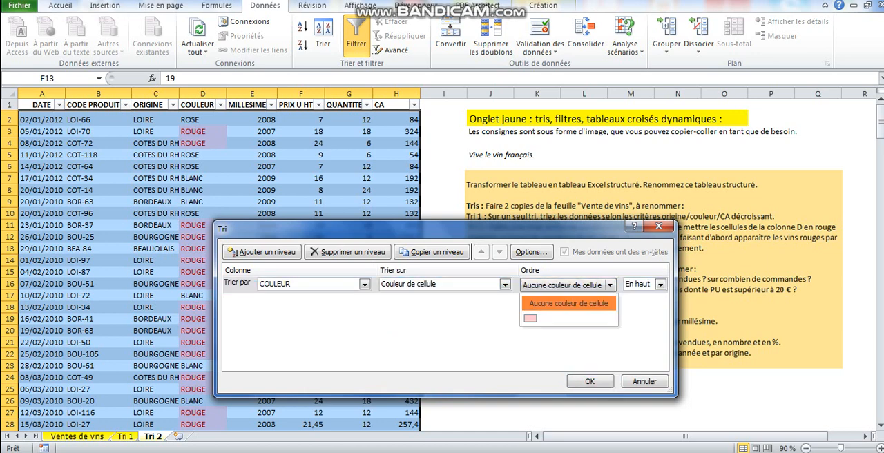
left_click(529, 317)
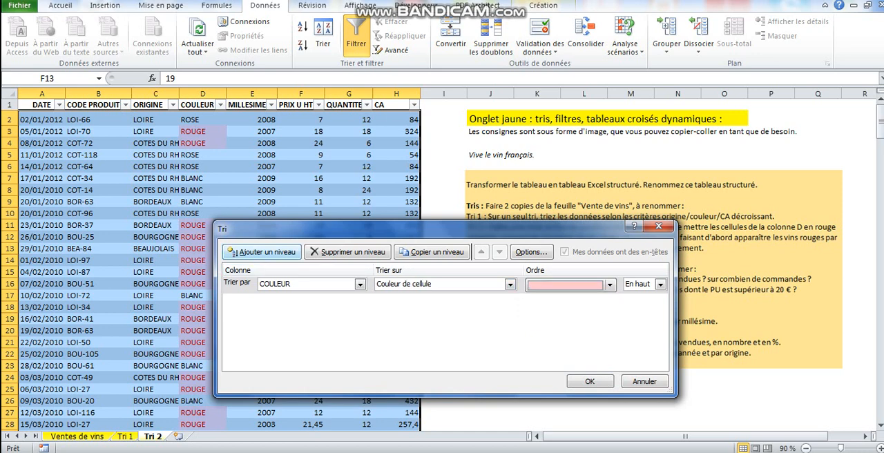
Add a second sort level on the values of COULEUR, ordered from A to Z.
left_click(262, 251)
left_click(360, 301)
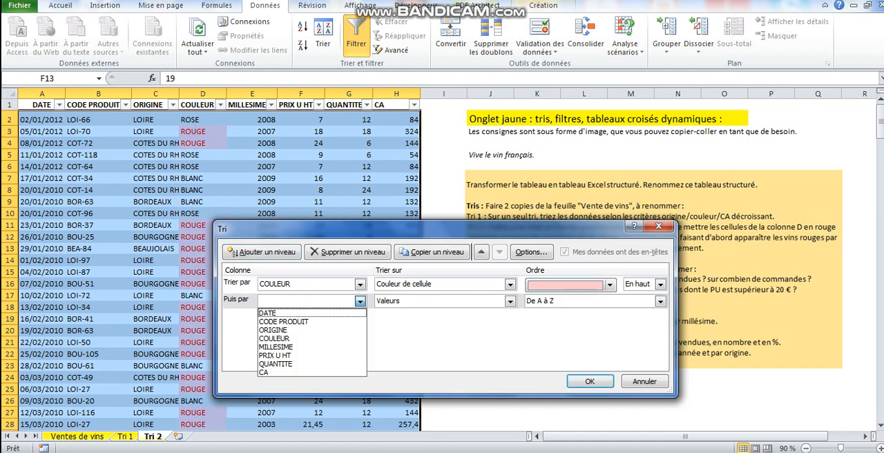
key("Return")
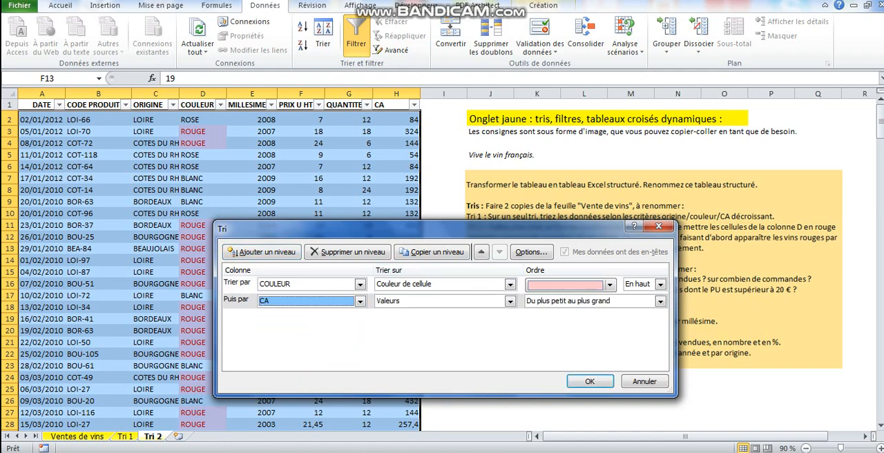
left_click_drag(442, 228, 331, 187)
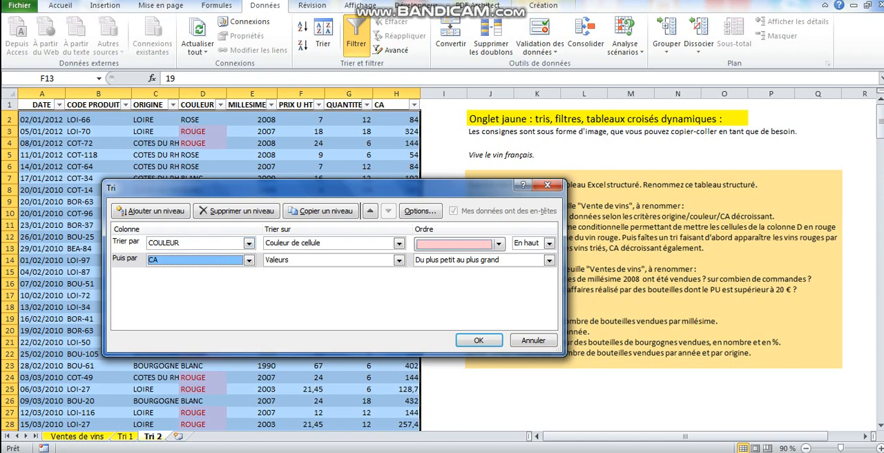
left_click_drag(331, 185, 386, 188)
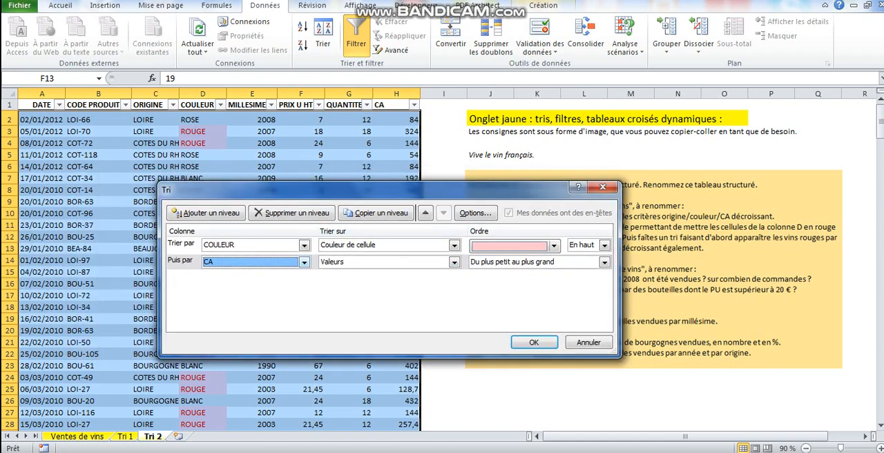
left_click(304, 262)
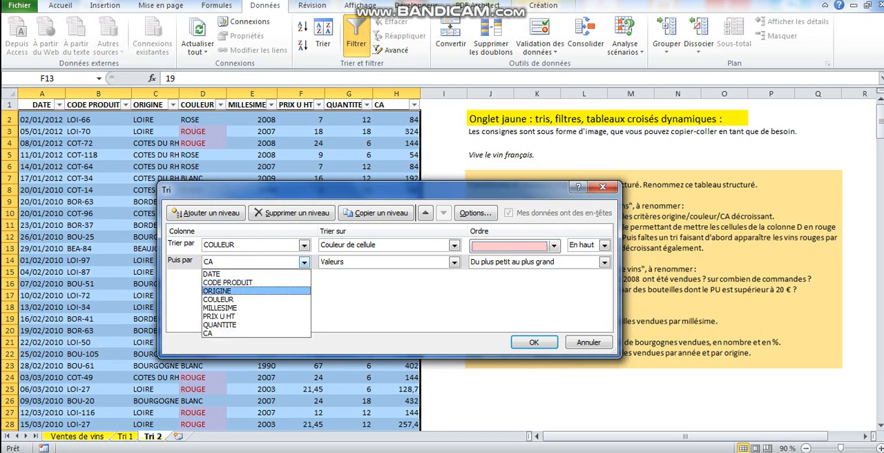
left_click(219, 298)
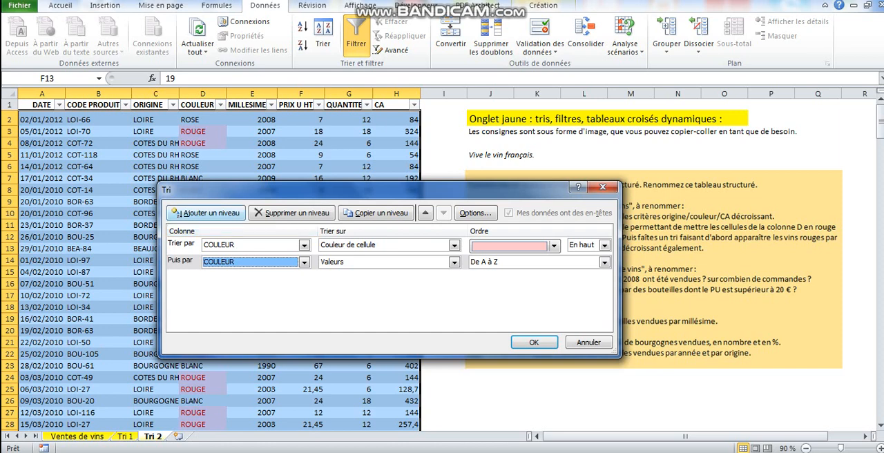
Add CA as the third sort level, ordered from largest to smallest, and apply the sort.
left_click(205, 212)
left_click(303, 276)
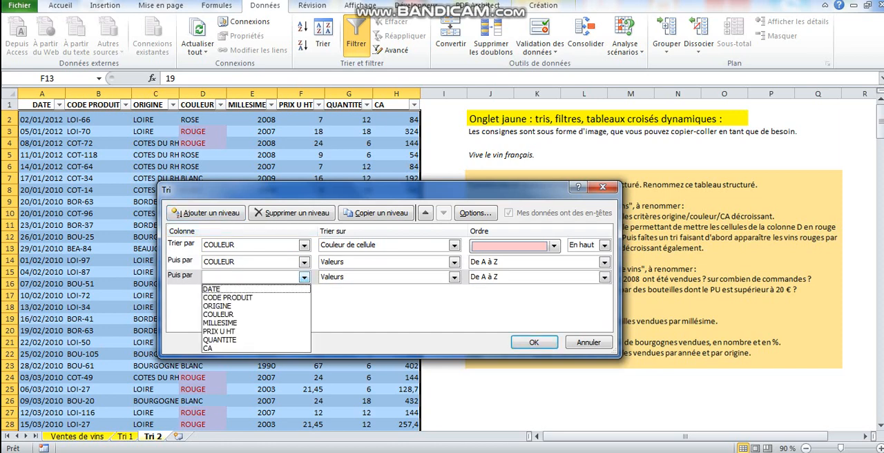
left_click(220, 348)
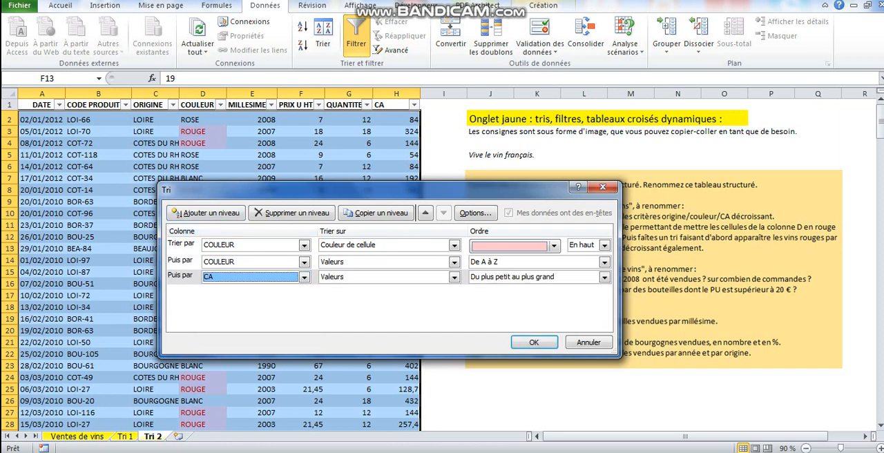
left_click(604, 276)
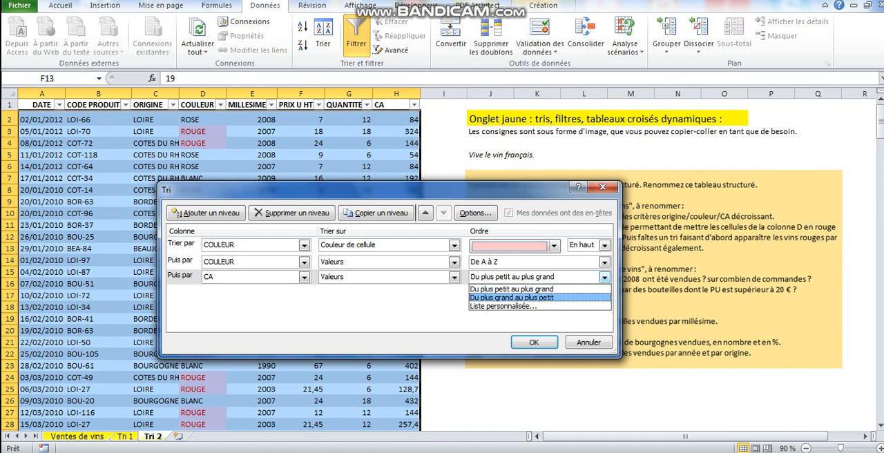
left_click(512, 298)
key("Return")
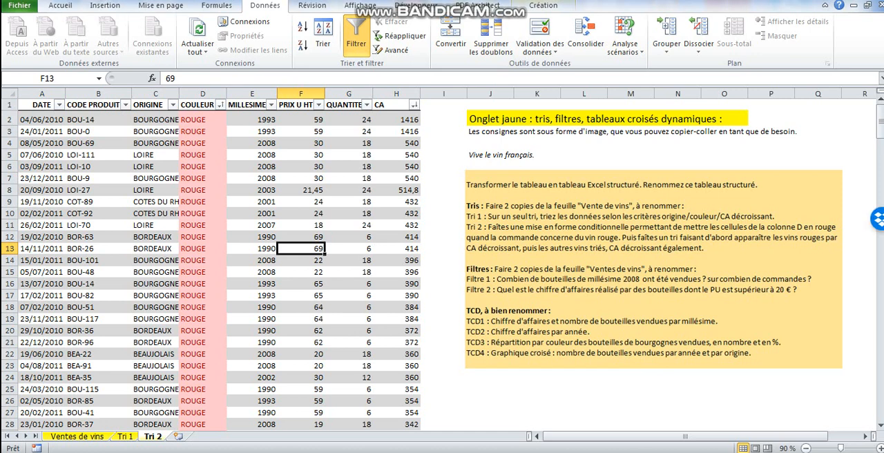
Look down the CA column of the sorted Tri 2 table to check the order within the red wines and the other wines.
double_click(402, 353)
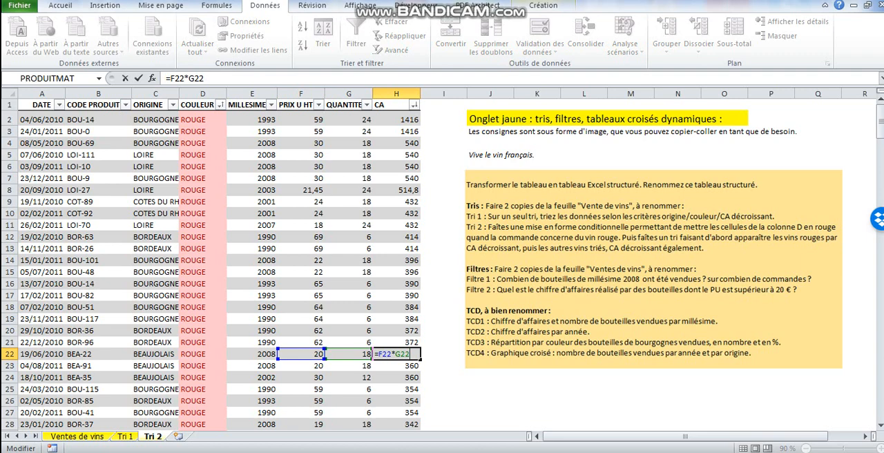
key("Escape")
key("Down")
key("Down")
key("Down")
key("Down")
key("Down")
key("Down")
key("Down")
key("Down")
key("Down")
key("Down")
key("Down")
key("Down")
key("Down")
key("Down")
key("Down")
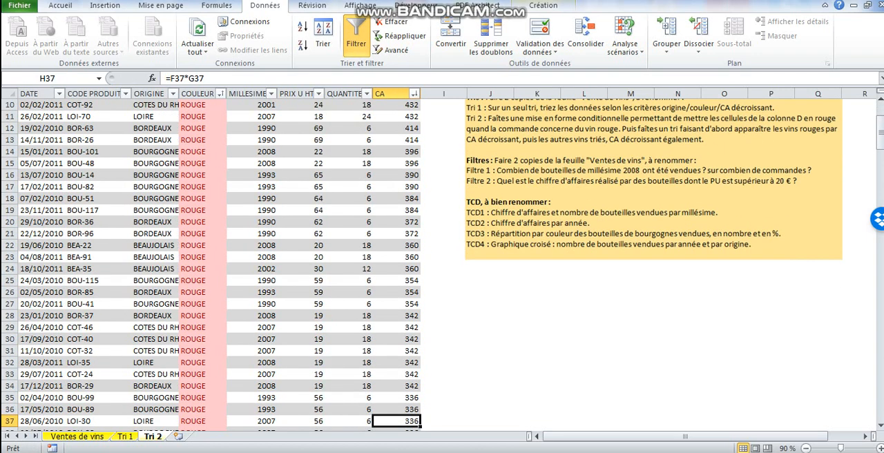
key("Down")
key("Down")
key("Down")
key("Down")
key("Down")
key("Down")
key("Down")
key("Down")
key("Down")
key("Down")
key("Down")
key("Down")
key("Down")
key("Down")
key("Down")
key("Down")
key("Down")
key("Down")
key("Down")
key("Down")
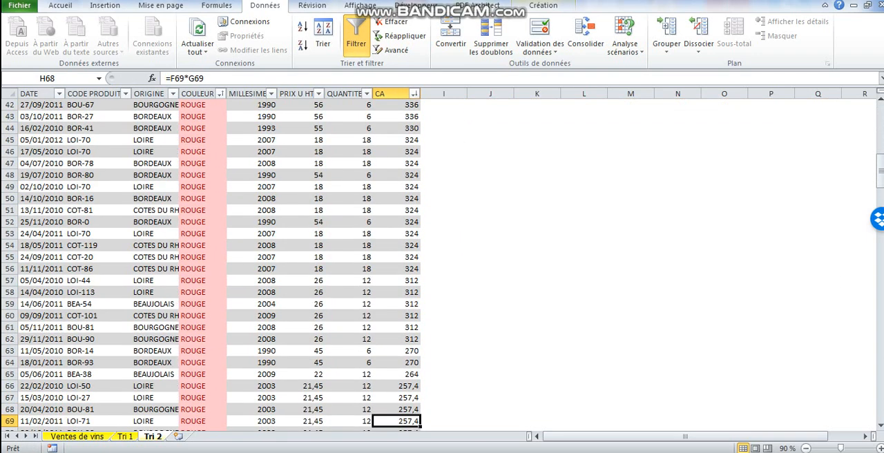
key("Down")
key("Down")
key("Down")
key("Down")
key("Down")
key("Down")
key("Down")
key("Down")
key("Down")
key("Down")
key("Down")
key("Down")
key("Down")
key("Down")
key("Down")
key("Down")
key("Down")
key("Down")
key("Down")
key("Down")
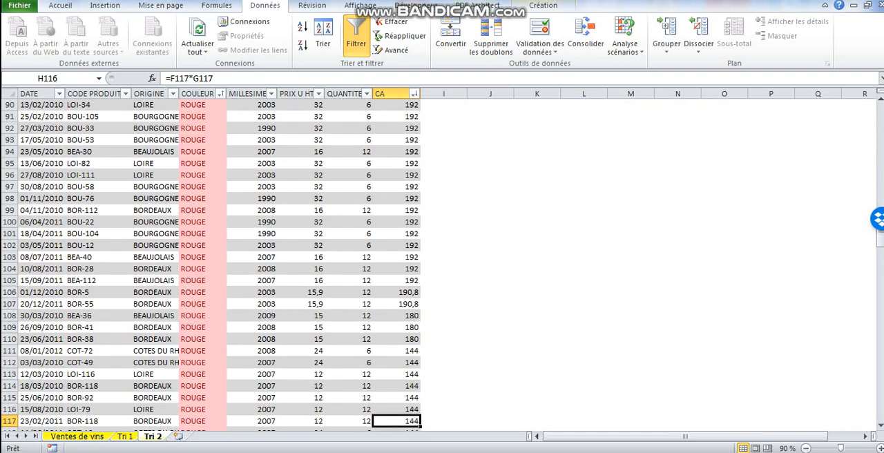
key("Down")
key("Down")
key("Down")
key("Down")
key("Down")
key("Down")
key("Down")
key("Down")
key("Down")
key("Down")
key("Down")
key("Down")
key("Down")
key("Down")
key("Down")
key("Down")
key("Down")
key("Down")
key("Down")
key("Down")
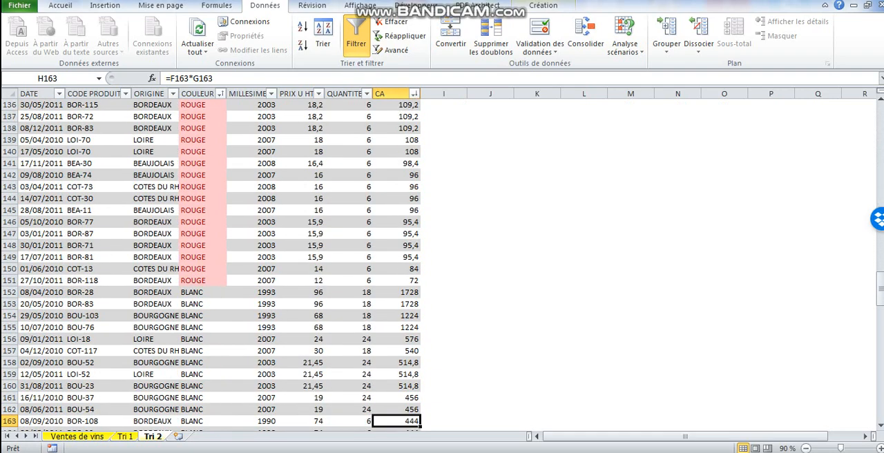
key("Down")
key("Down")
key("Down")
key("Down")
key("Down")
key("Down")
key("Down")
key("Down")
key("Down")
key("Down")
key("Down")
key("Down")
key("Down")
key("Down")
key("Down")
key("Down")
key("Down")
key("Down")
key("Down")
key("Down")
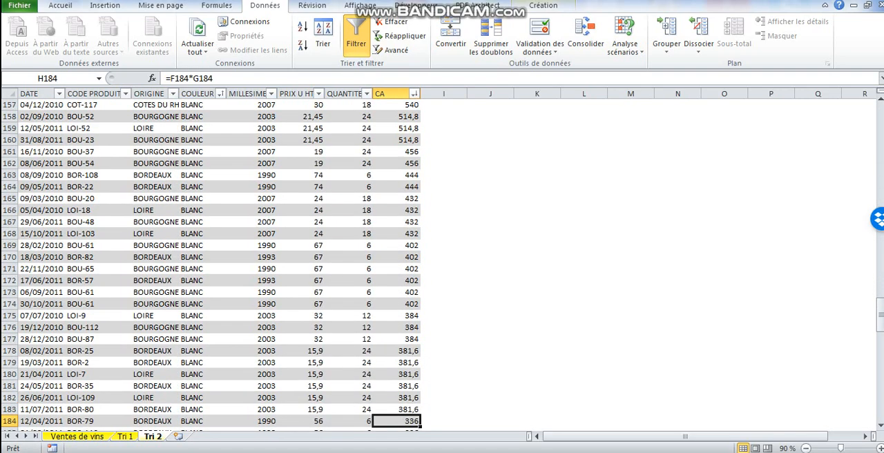
key("Down")
Check the descending CA order among the white and rosé wines down to the end of the Tri 2 table.
key("Down")
key("Down")
key("Down")
key("Down")
key("Down")
key("Down")
key("Down")
key("Down")
key("Down")
key("Down")
key("Down")
key("Down")
key("Down")
key("Down")
key("Down")
key("Down")
key("Down")
key("Down")
key("Down")
key("Down")
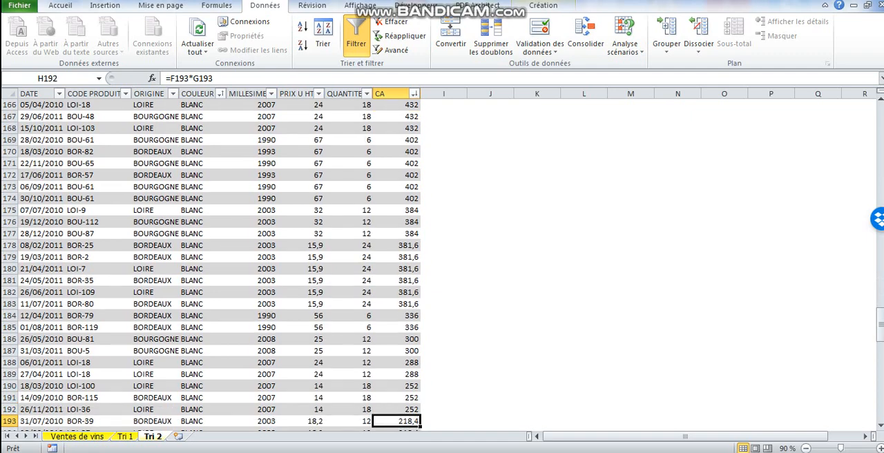
key("Down")
key("Down")
key("Down")
key("Down")
key("Down")
key("Down")
key("Down")
key("Down")
key("Down")
key("Down")
key("Down")
key("Down")
key("Down")
key("Down")
key("Down")
key("Down")
key("Down")
key("Down")
key("Down")
key("Down")
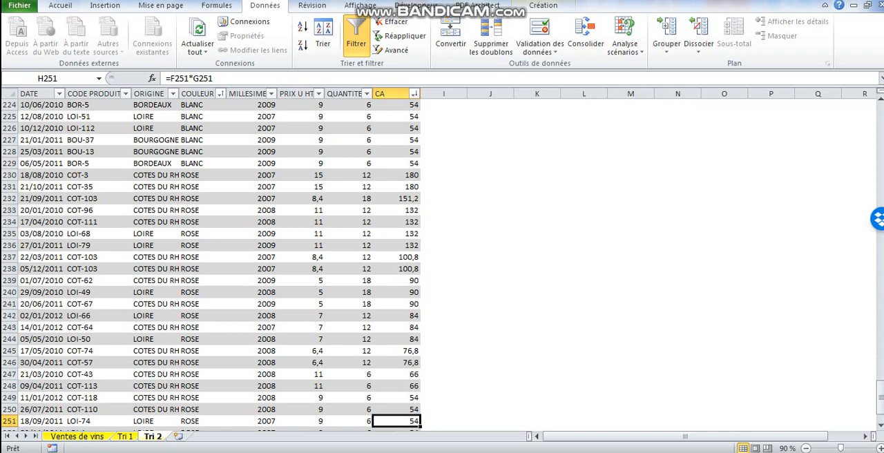
left_click_drag(880, 397, 880, 107)
left_click(301, 225)
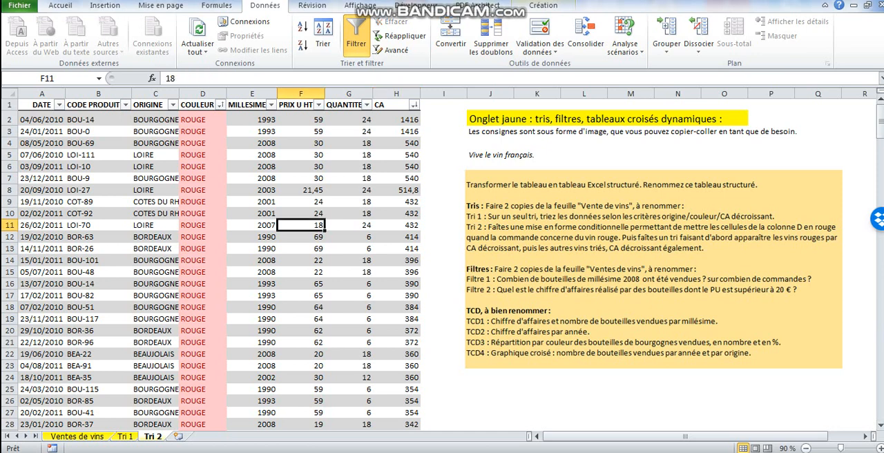
Make two copies of the Ventes de vins sheet after Tri 2, keeping the existing name definitions, and name them Filtre 1 and Filtre 2.
left_click(78, 436)
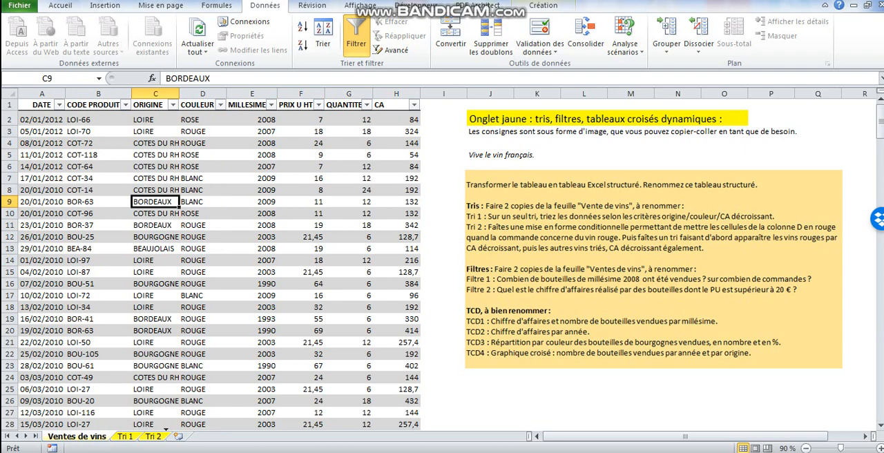
left_click_drag(77, 436, 251, 436)
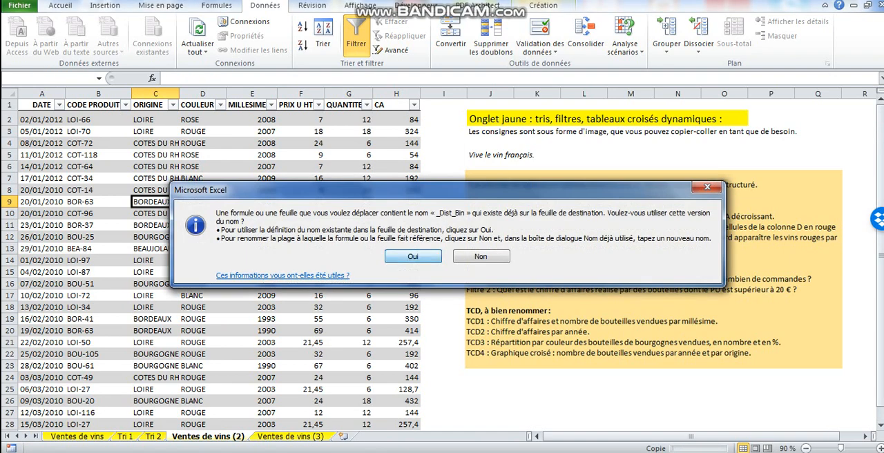
key("Return")
key("Return")
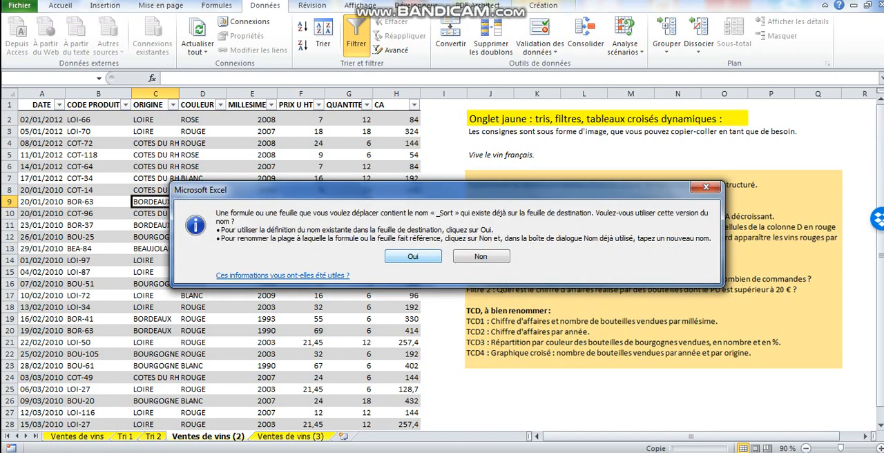
key("Return")
left_click(429, 253)
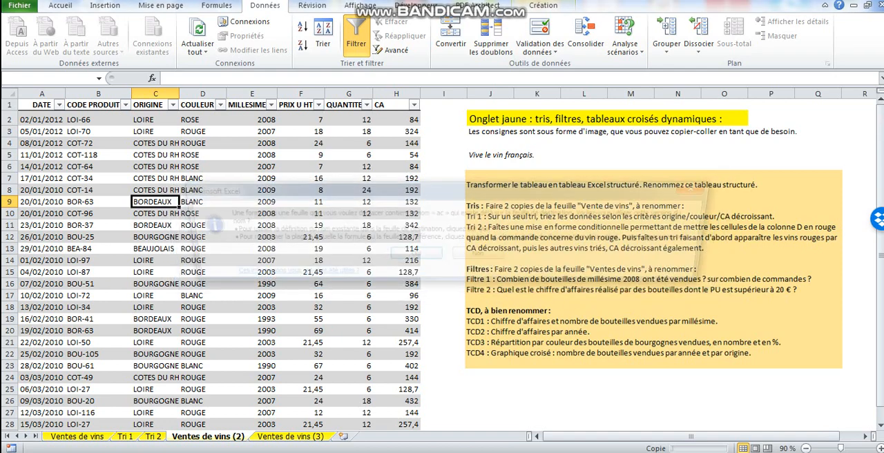
left_click(429, 253)
left_click(431, 252)
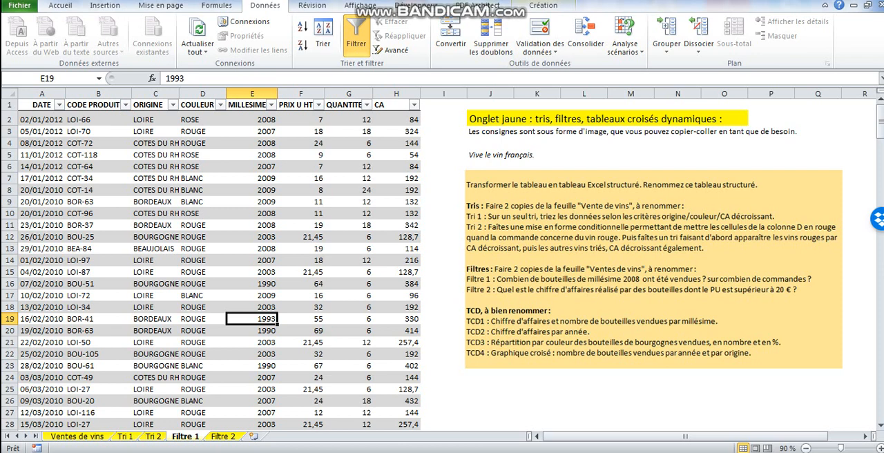
Filter the Filtre 1 table on MILLESIME so that only the 2008 vintage is shown.
left_click(271, 104)
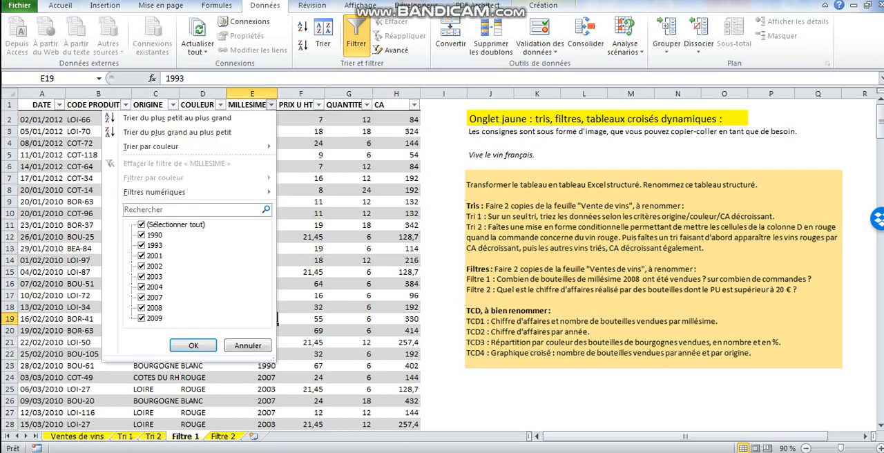
left_click(142, 225)
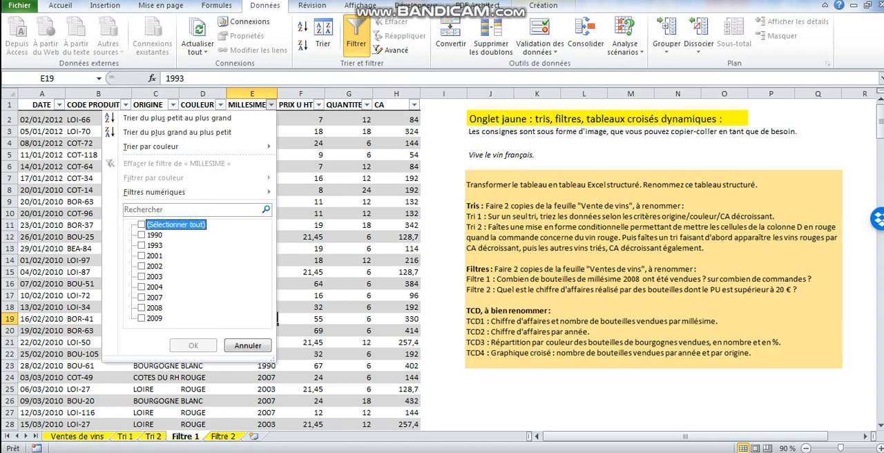
left_click(142, 308)
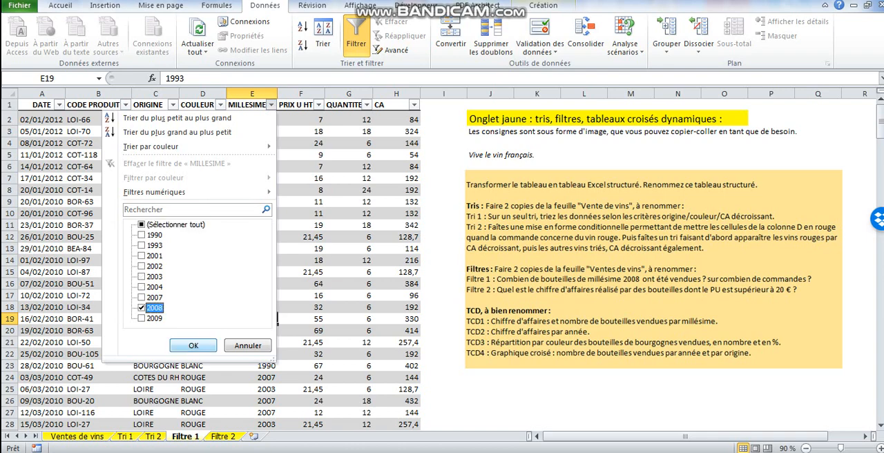
left_click(193, 345)
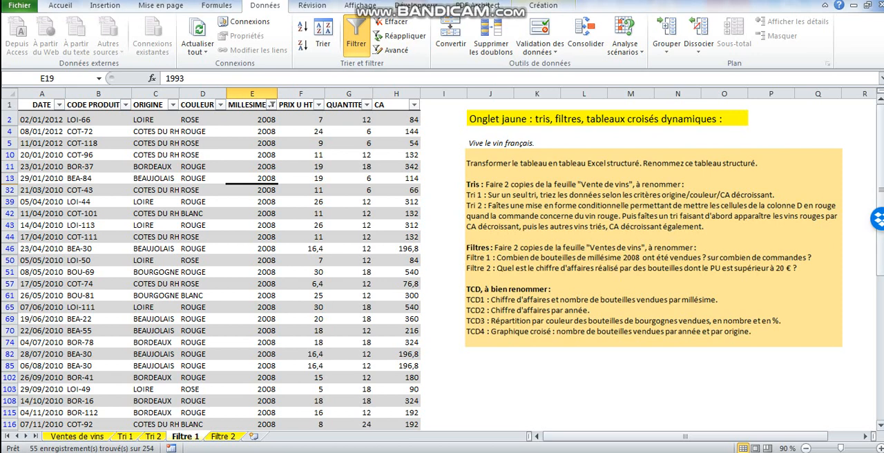
Add a total row to the filtered table on the Filtre 1 sheet.
left_click(397, 201)
left_click(60, 6)
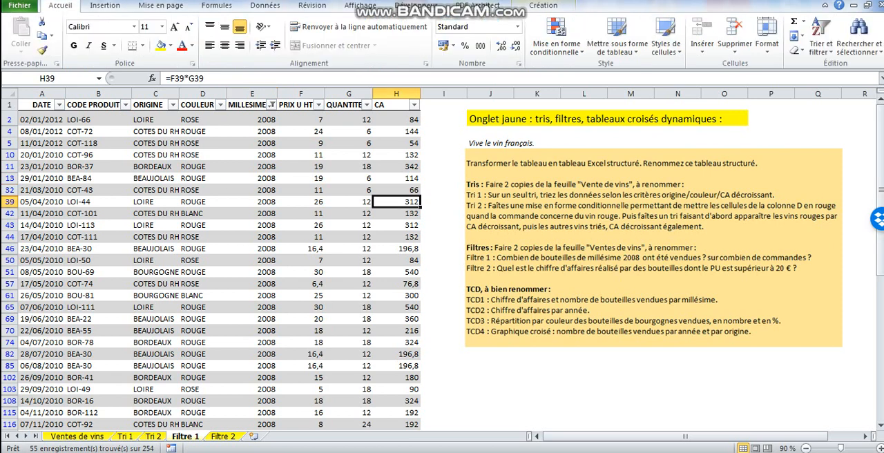
left_click(301, 189)
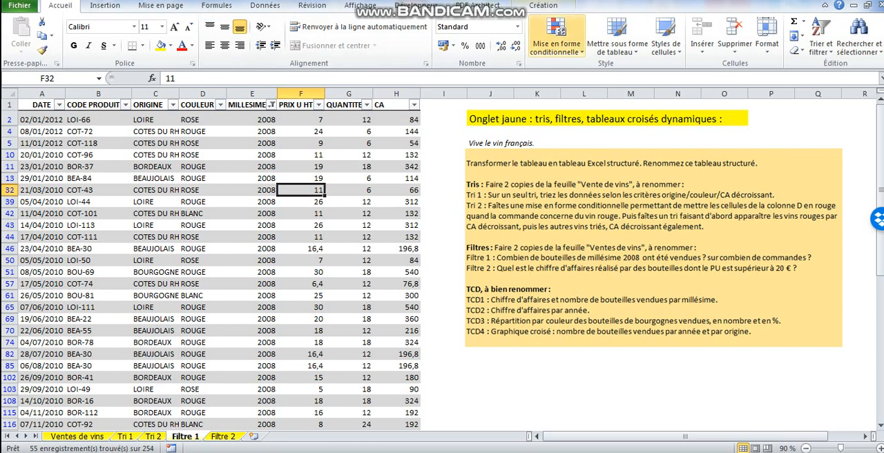
left_click(552, 5)
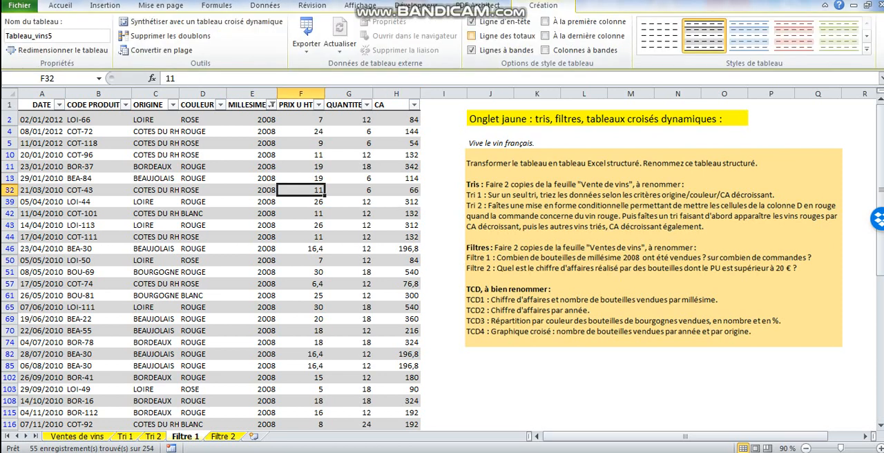
left_click(471, 35)
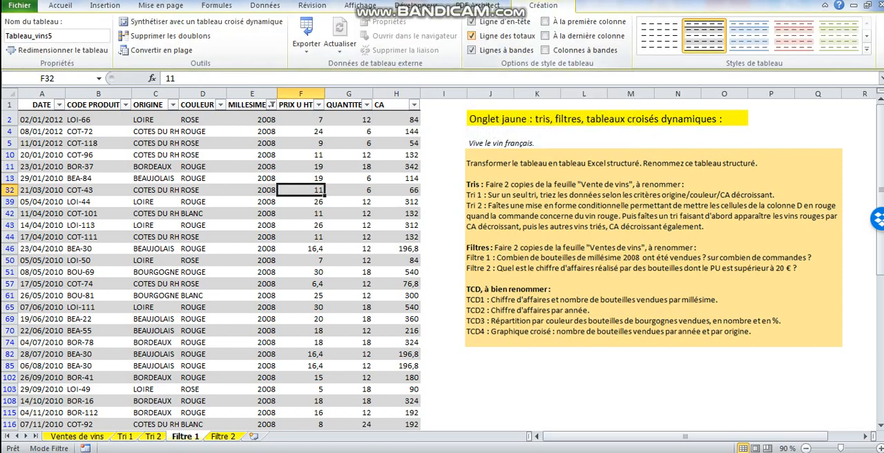
Sum the QUANTITE column in the total row of the Filtre 1 table.
left_click_drag(880, 156, 880, 301)
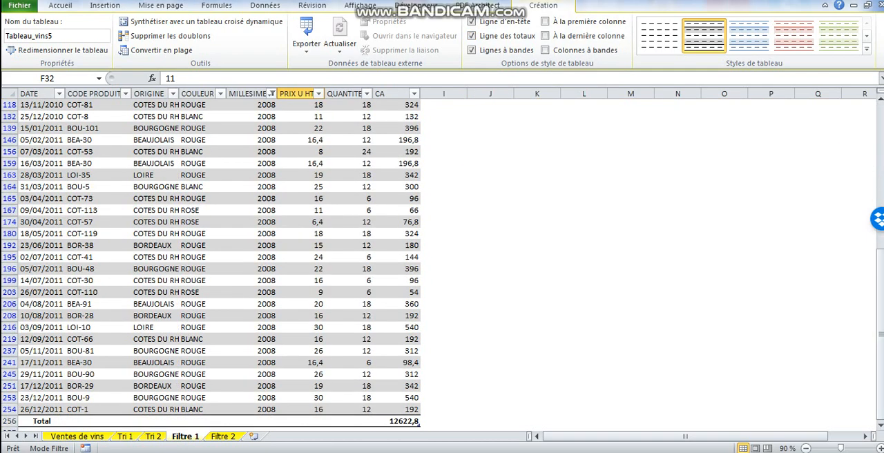
left_click(366, 421)
left_click(377, 421)
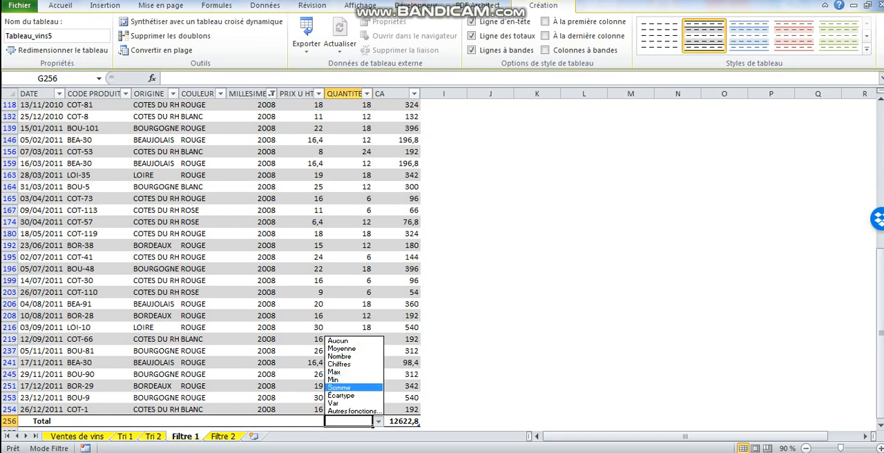
left_click(346, 387)
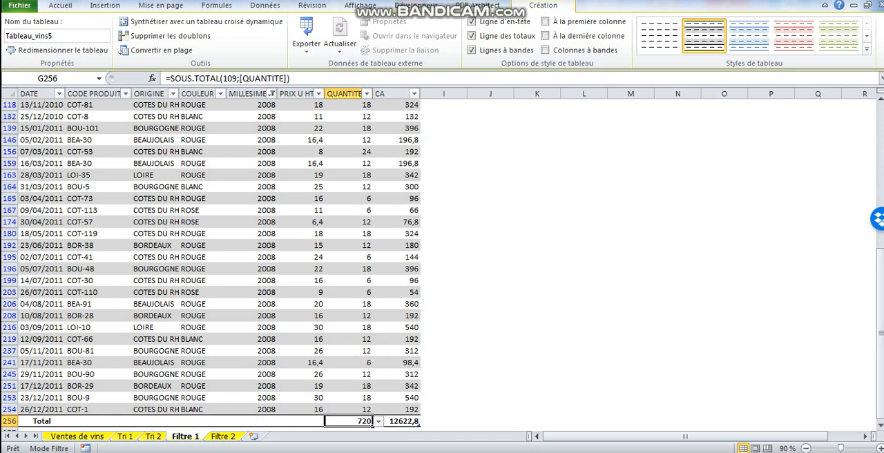
Count the filtered orders by setting the ORIGINE cell of the Filtre 1 total row to Nombre.
left_click(207, 421)
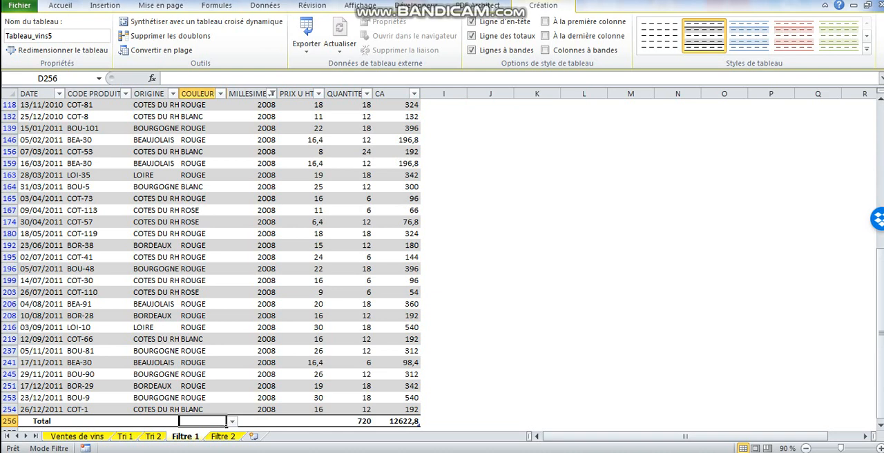
left_click(156, 421)
left_click(183, 421)
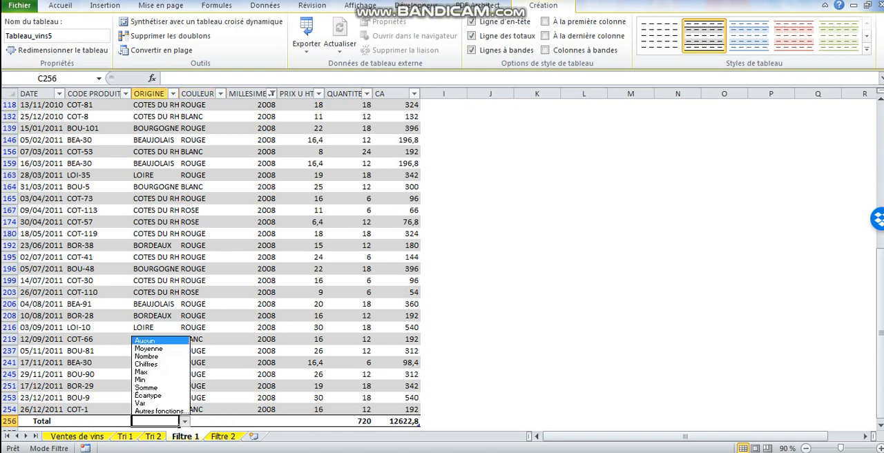
left_click(146, 356)
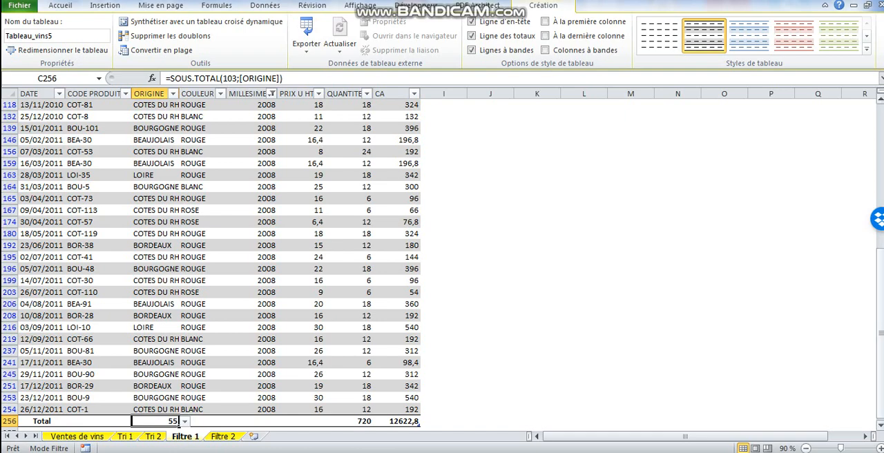
scroll(210, 262, "up", 10)
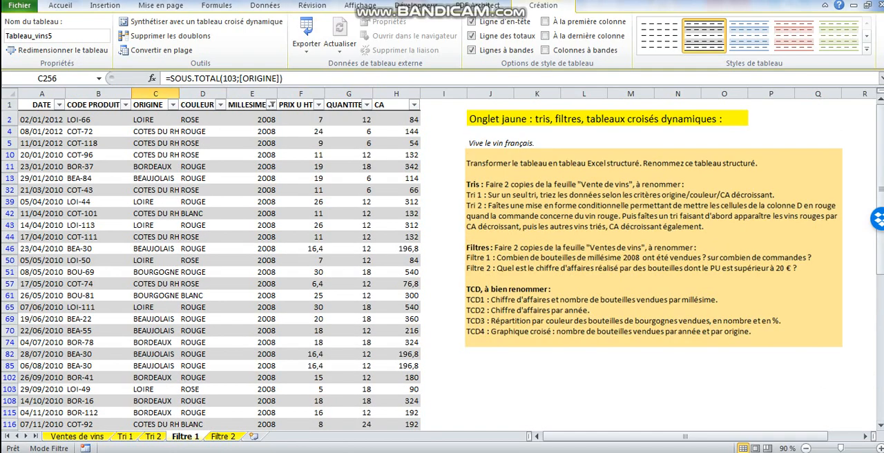
left_click_drag(880, 142, 880, 288)
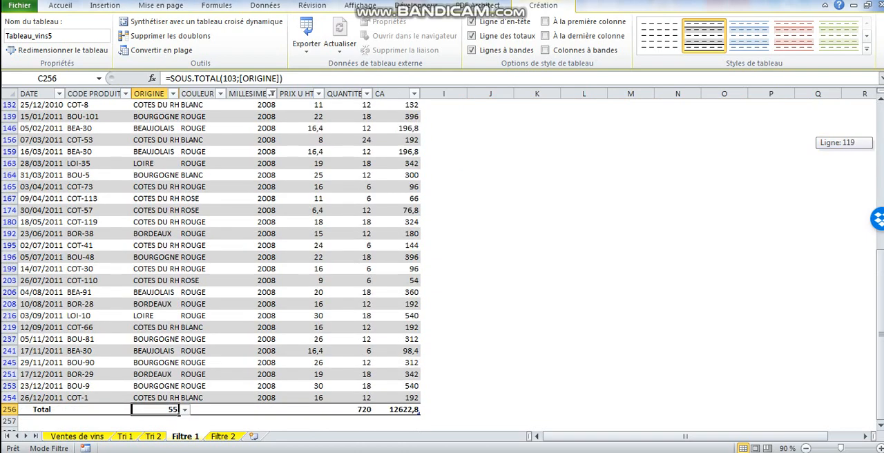
left_click_drag(880, 287, 880, 142)
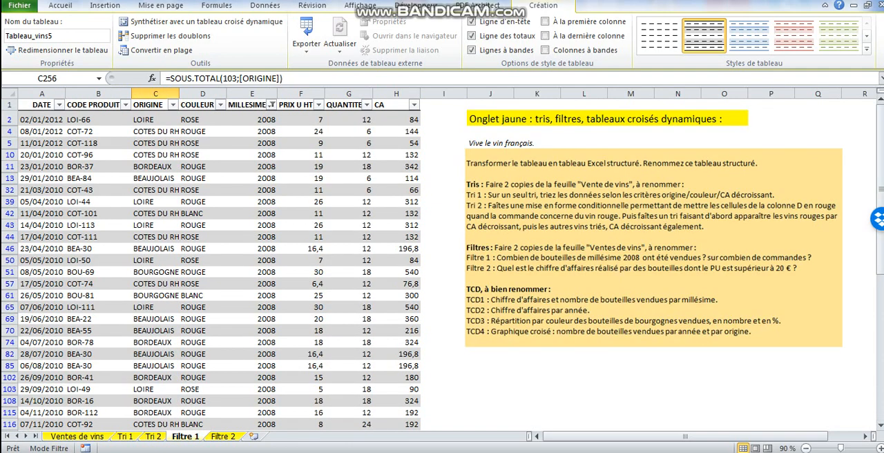
Add a total row to the wine sales table on the Filtre 2 sheet.
key("ctrl+Page_Down")
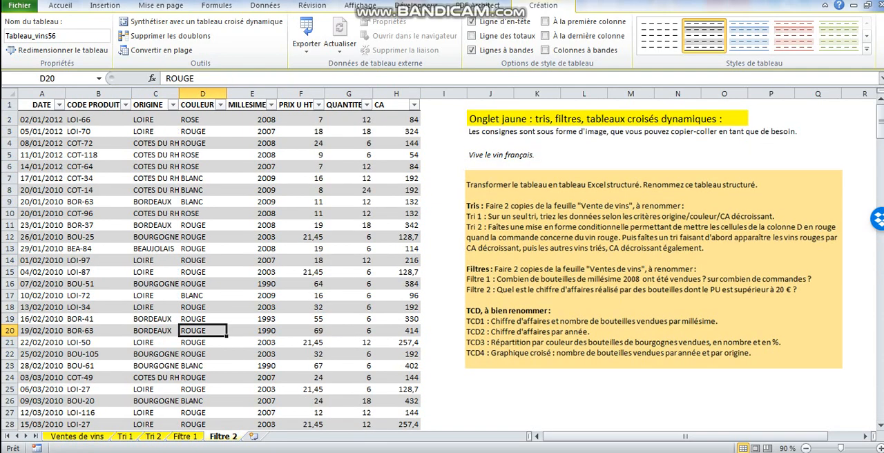
left_click(252, 307)
left_click(471, 36)
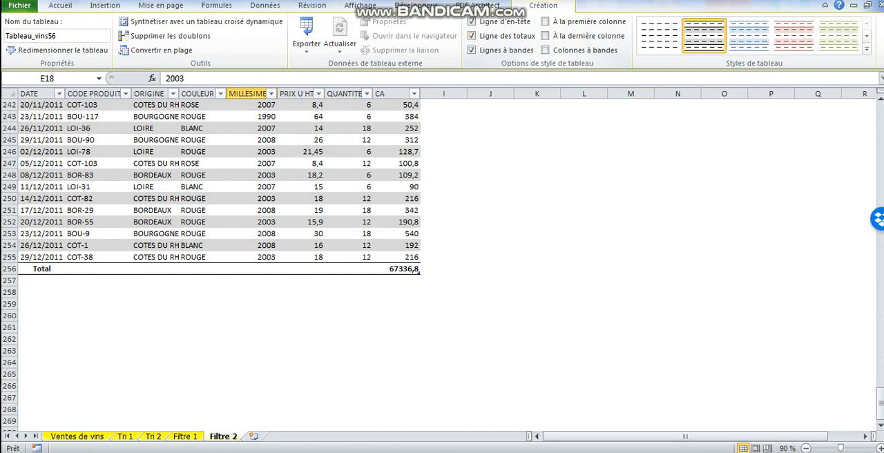
left_click(252, 164)
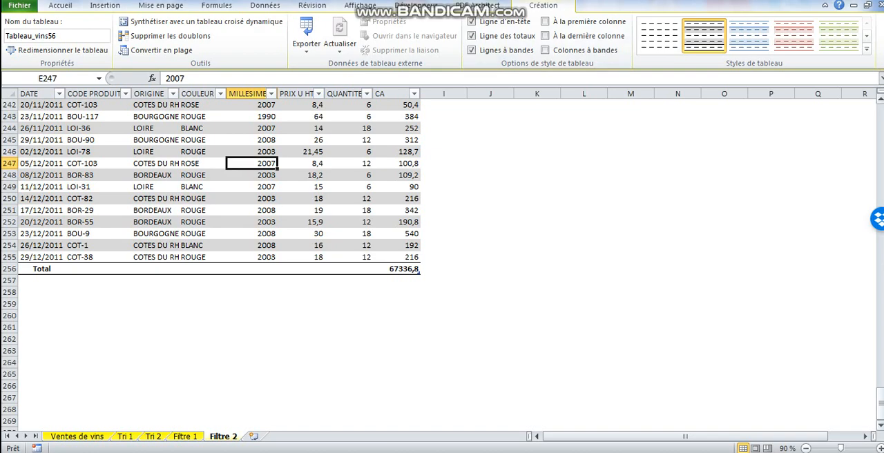
Filter the Filtre 2 table with a number filter keeping only PRIX U HT values greater than 20.
left_click_drag(880, 412, 880, 124)
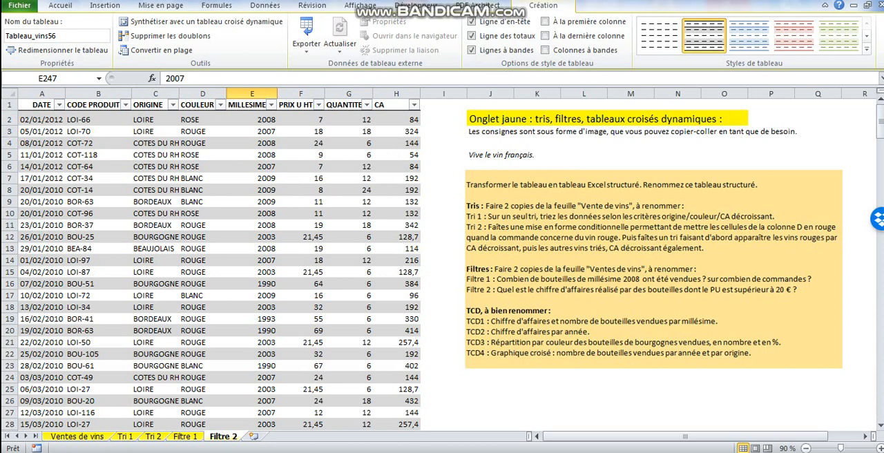
left_click(318, 105)
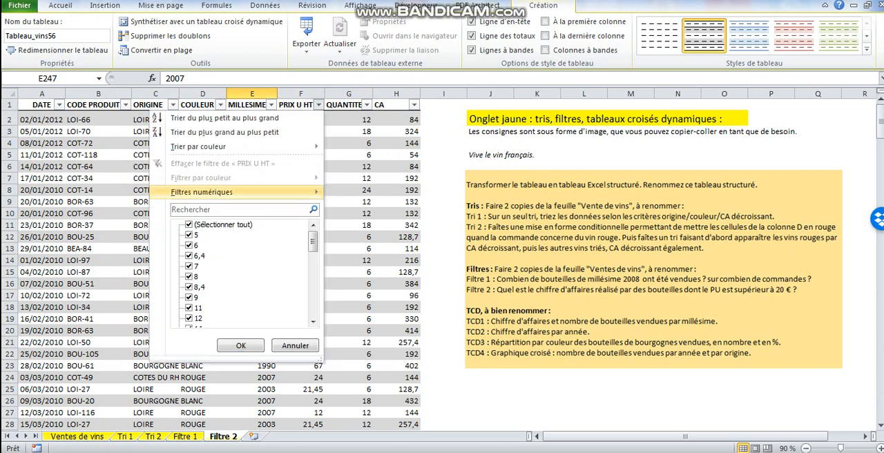
mouse_move(202, 192)
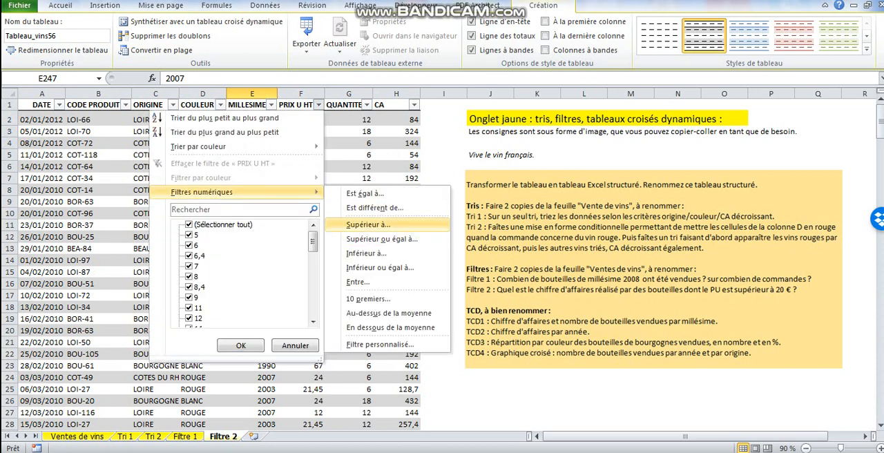
left_click(367, 224)
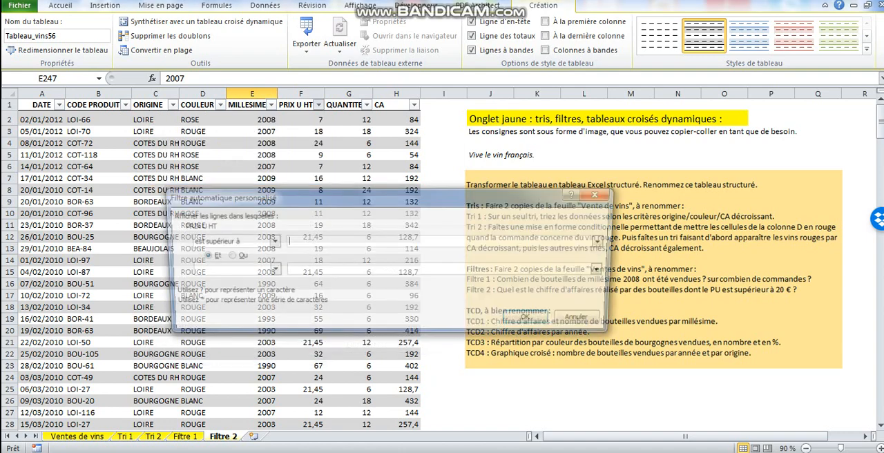
type("20")
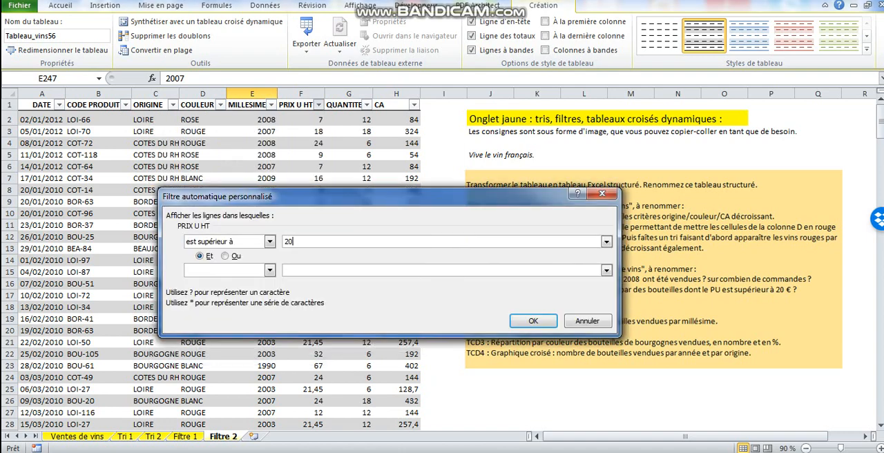
key("Return")
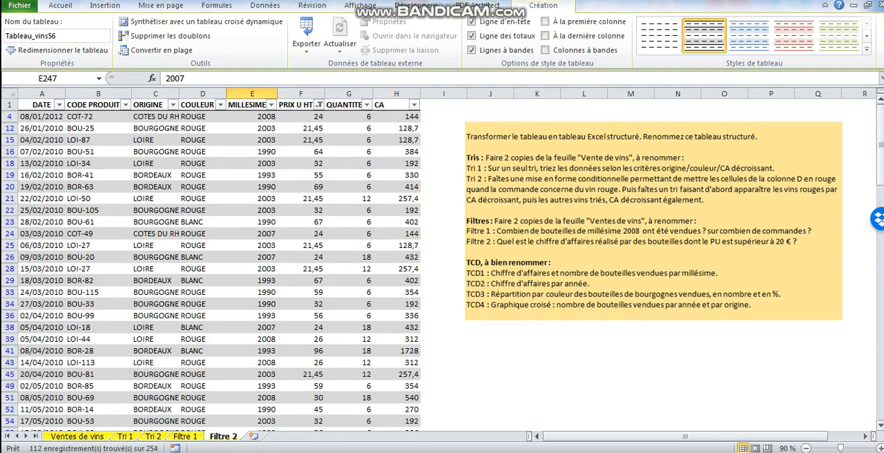
Check the CA total and its summary function in the total row of the filtered Filtre 2 table.
left_click_drag(880, 164, 880, 399)
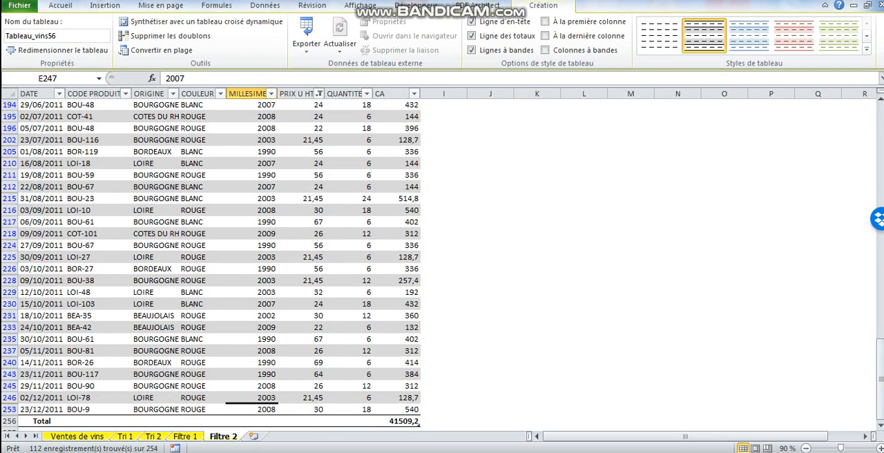
left_click(418, 422)
left_click(426, 421)
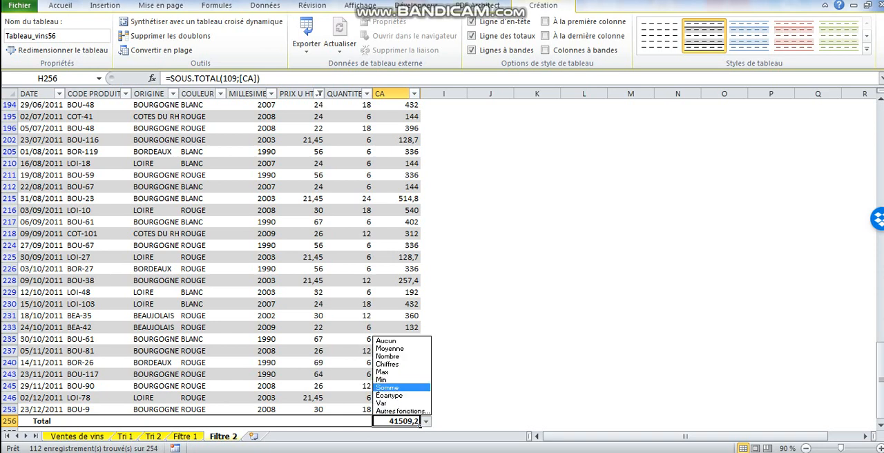
left_click(426, 421)
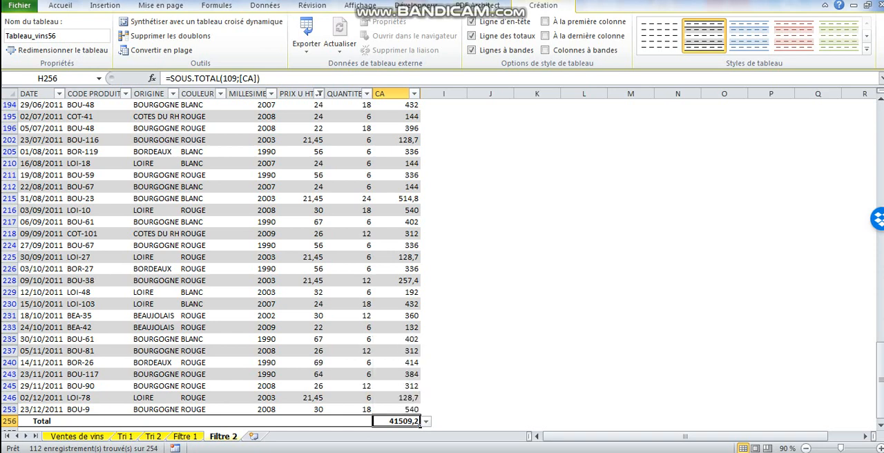
left_click_drag(880, 379, 880, 138)
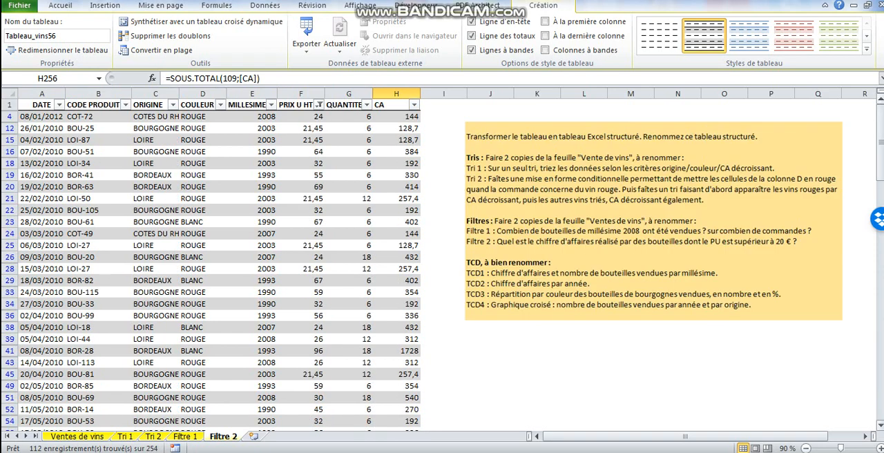